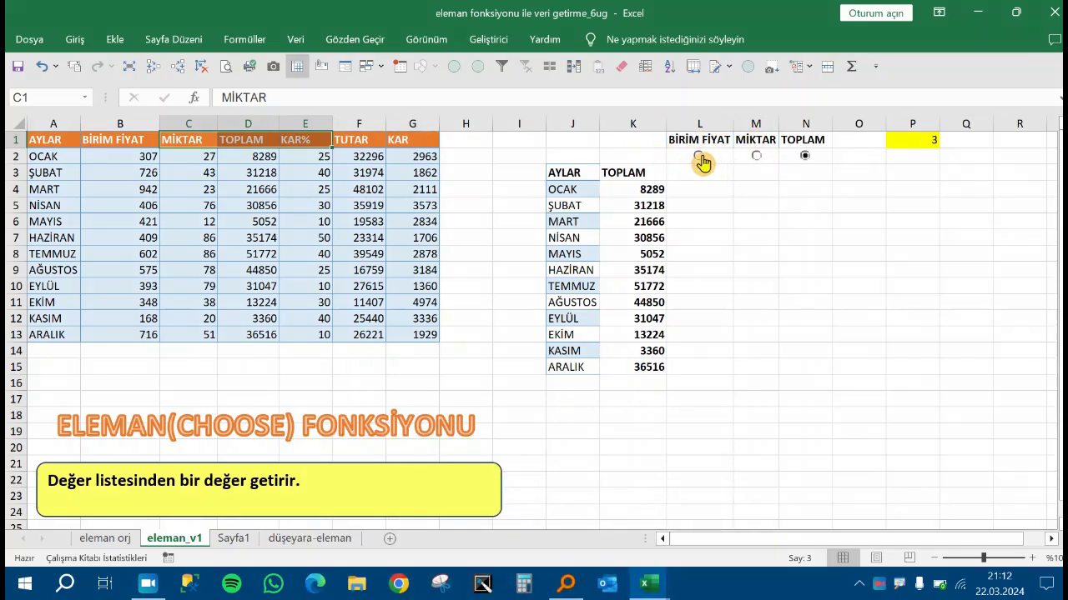
Switch column K from BİRİM FİYAT to MİKTAR values and inspect K5's ELEMAN formula
{"action": "left_click", "coordinate": [699, 157]}
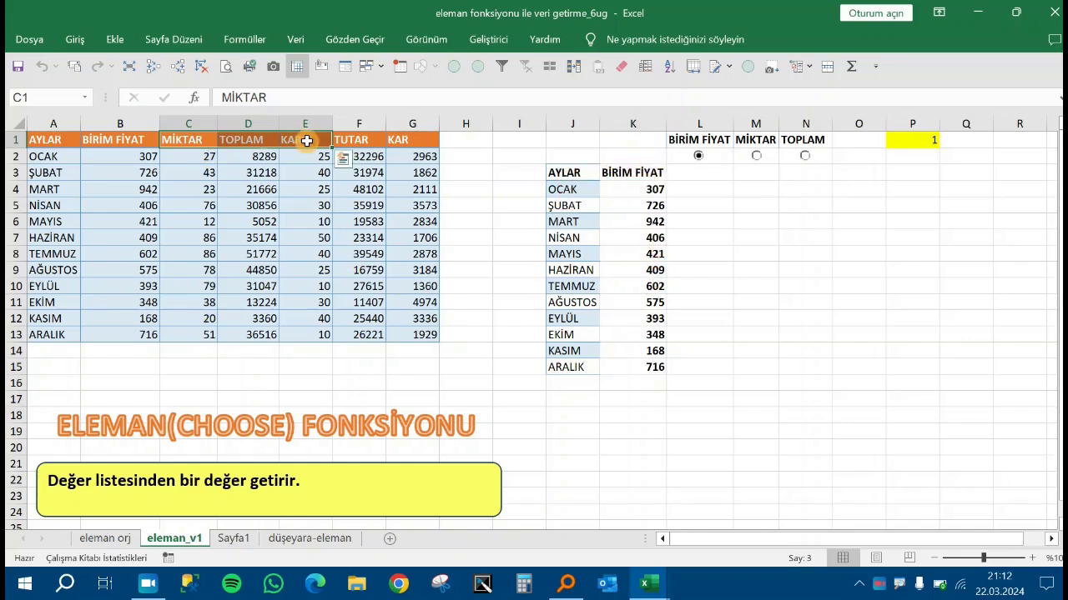
{"action": "left_click", "coordinate": [756, 156]}
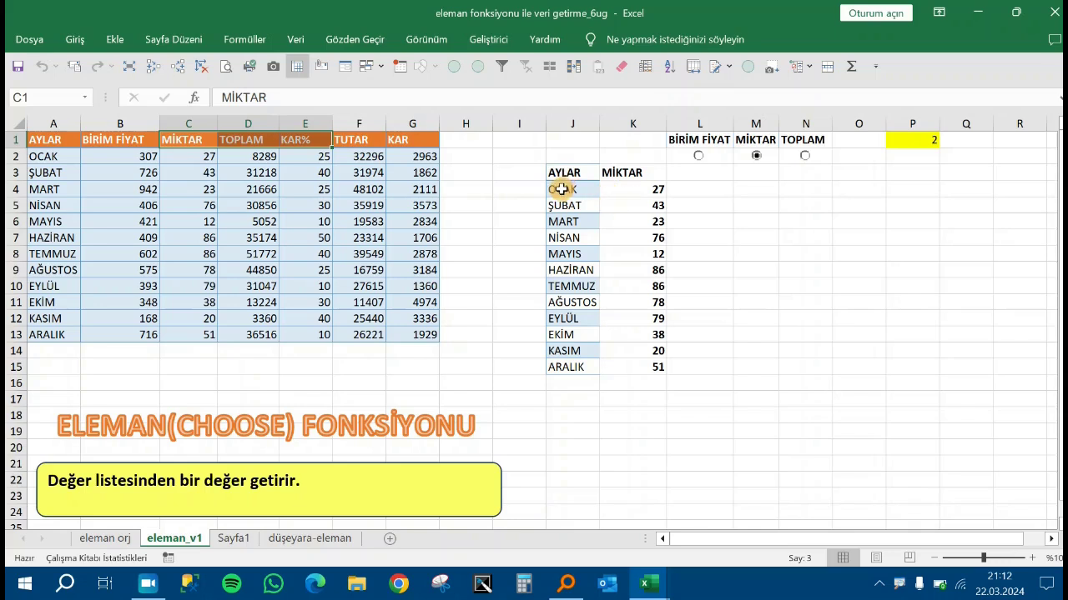
{"action": "left_click", "coordinate": [645, 203]}
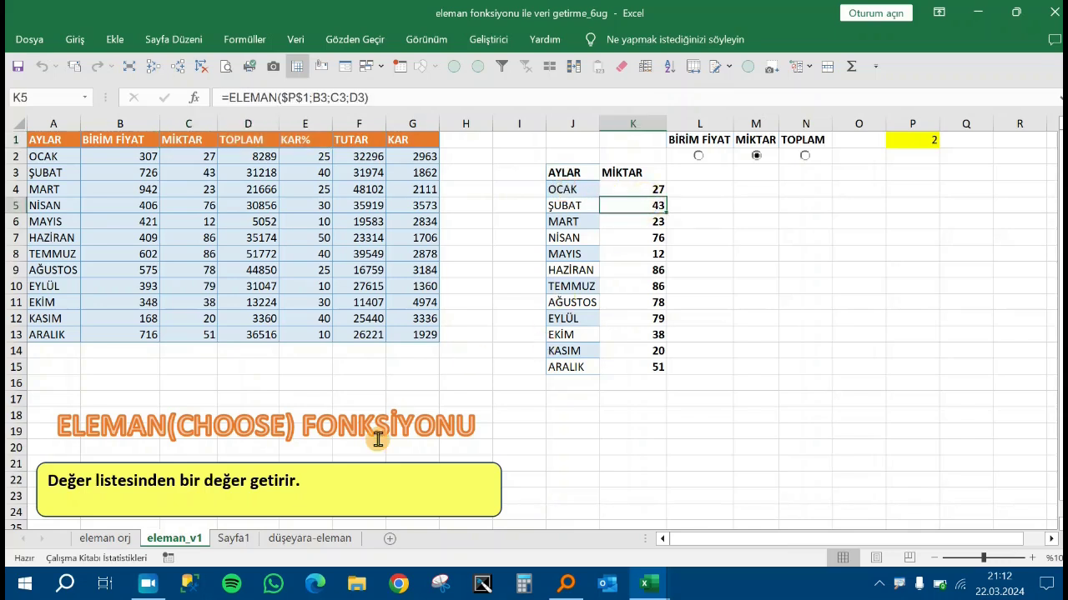
Enable the Geliştirici (Developer) tab through Excel Options' Şeridi Özelleştir settings
{"action": "left_click", "coordinate": [488, 39]}
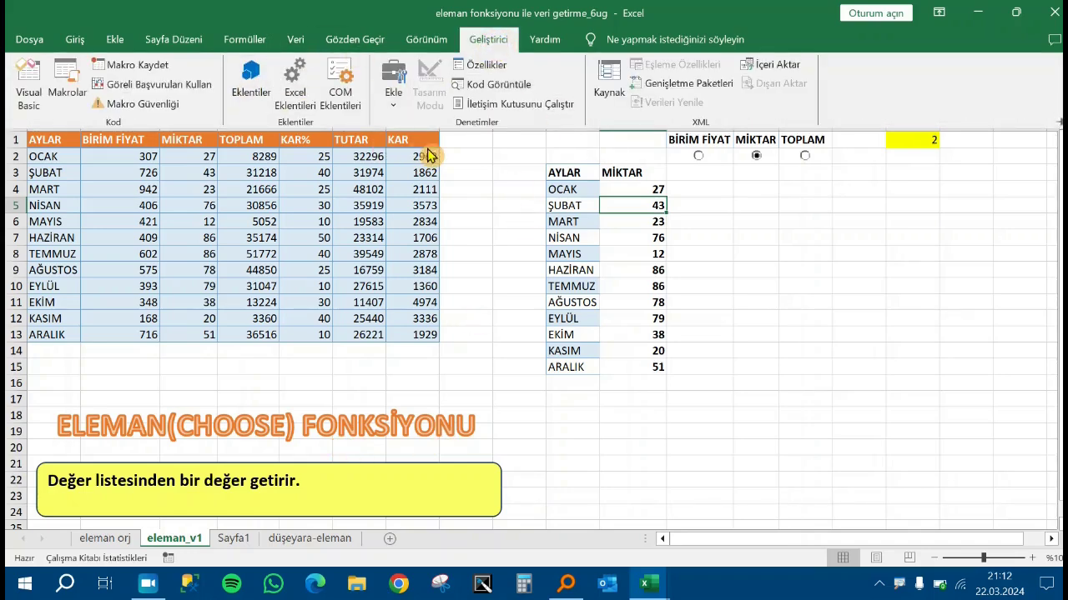
{"action": "left_click", "coordinate": [707, 281]}
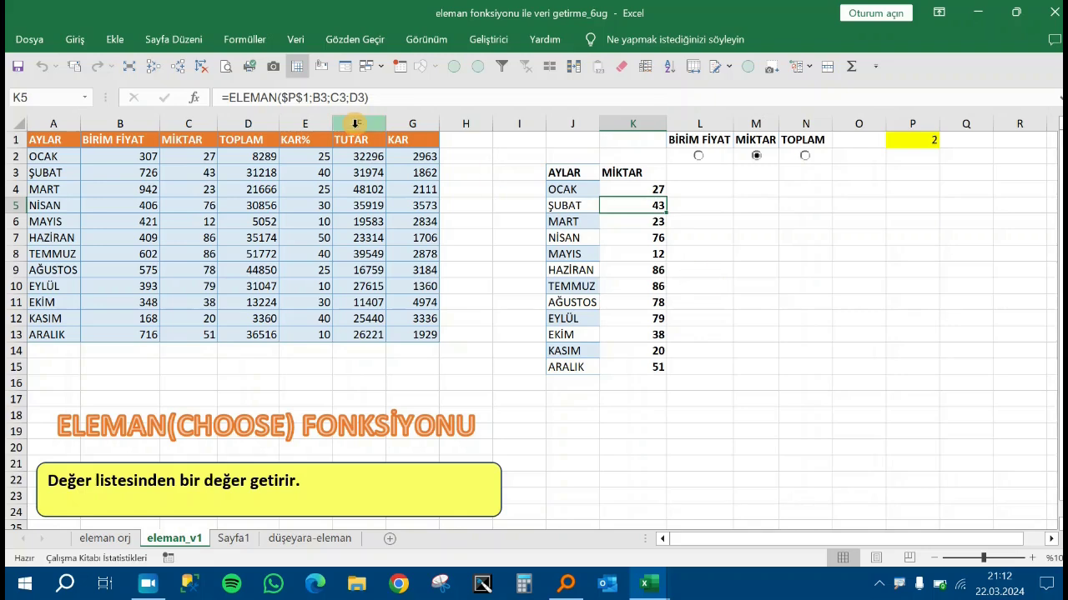
{"action": "left_click", "coordinate": [31, 40]}
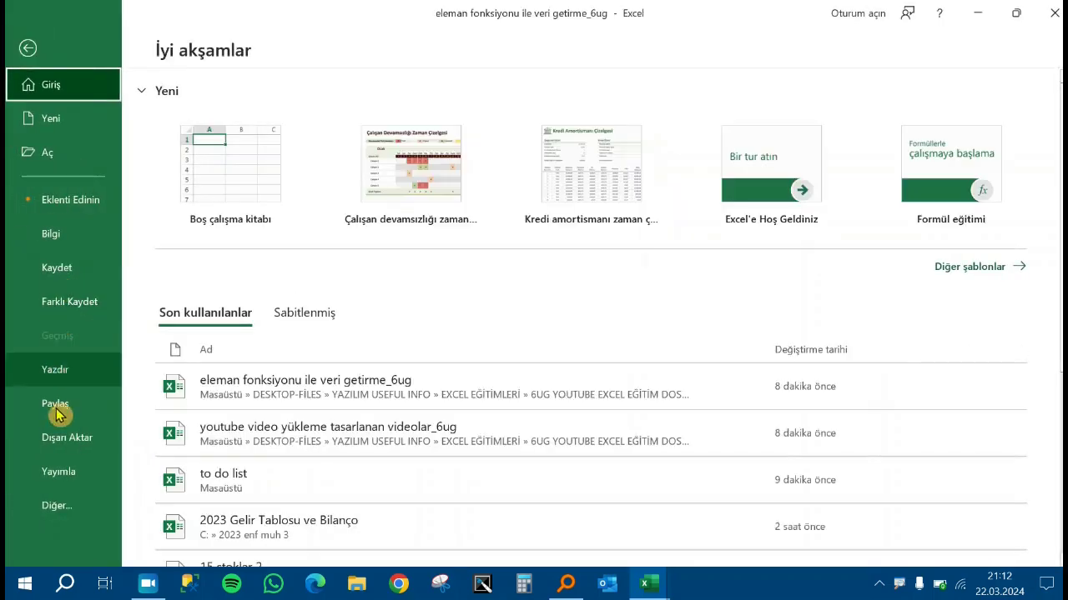
{"action": "left_click", "coordinate": [65, 505]}
{"action": "left_click", "coordinate": [171, 504]}
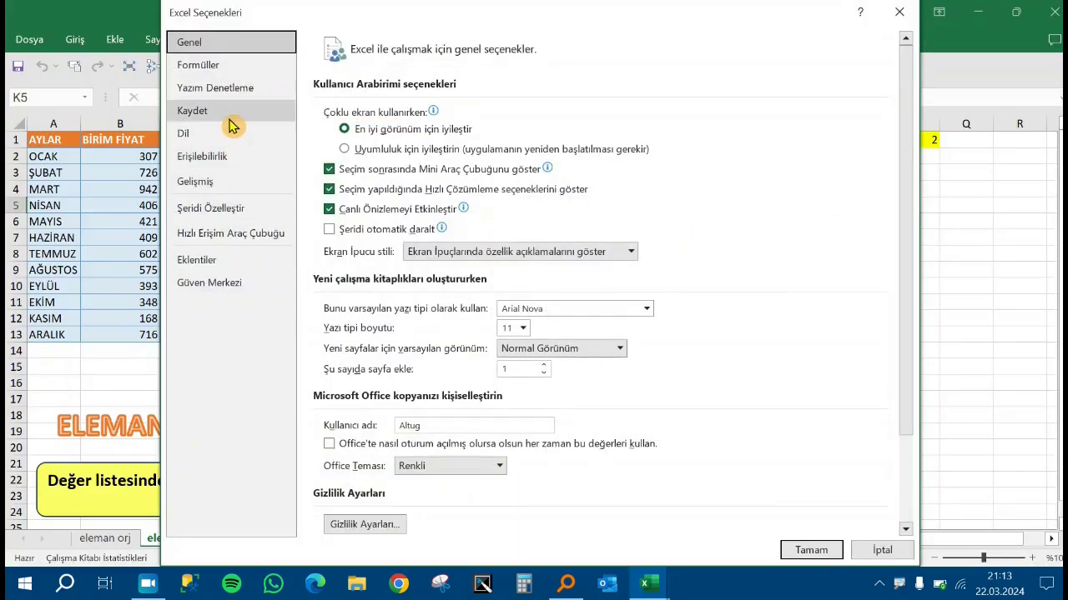
{"action": "left_click", "coordinate": [233, 208]}
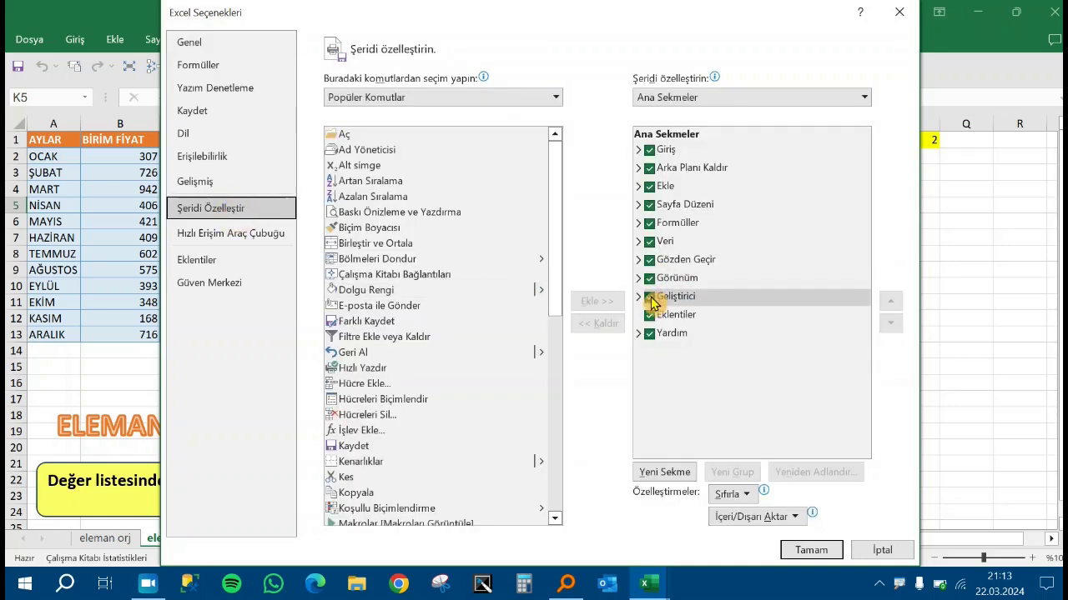
{"action": "left_click", "coordinate": [811, 550]}
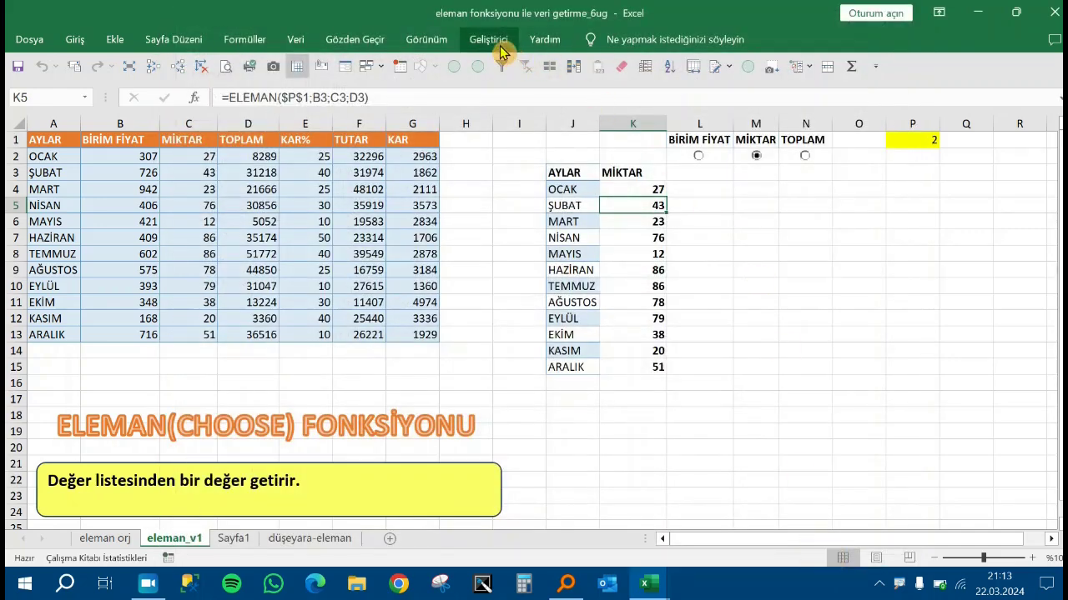
Check the new Geliştirici tab and switch to the Sayfa1 sheet
{"action": "left_click", "coordinate": [492, 41]}
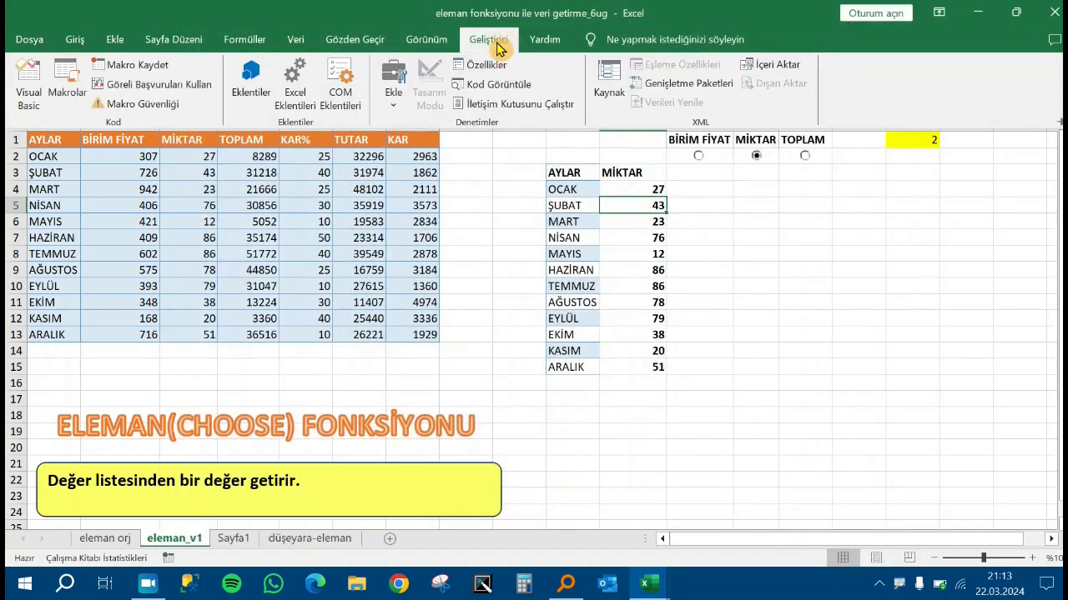
{"action": "left_click", "coordinate": [497, 43]}
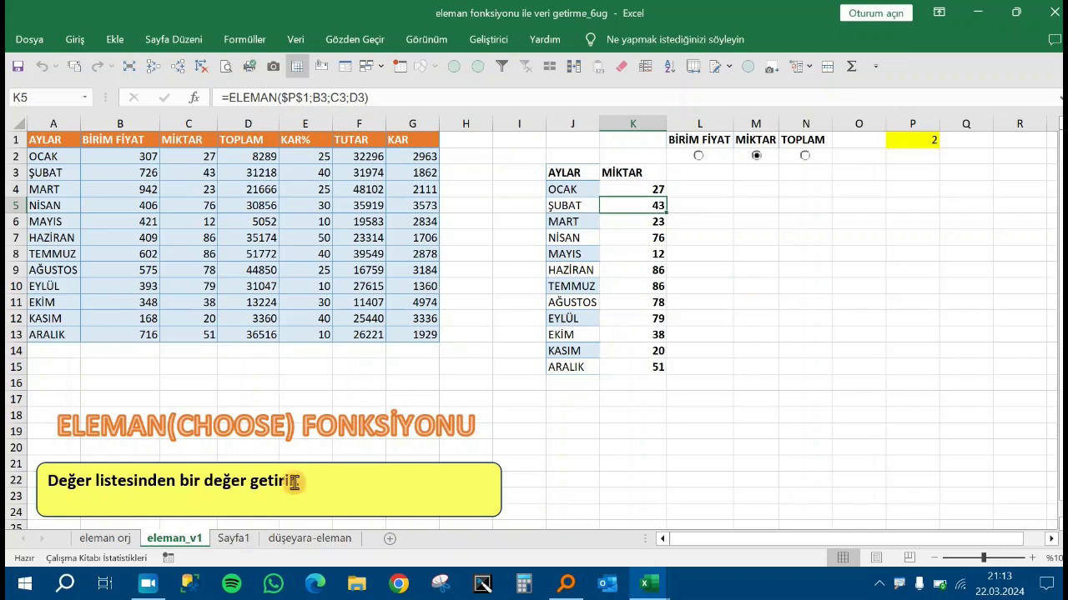
{"action": "left_click", "coordinate": [232, 541]}
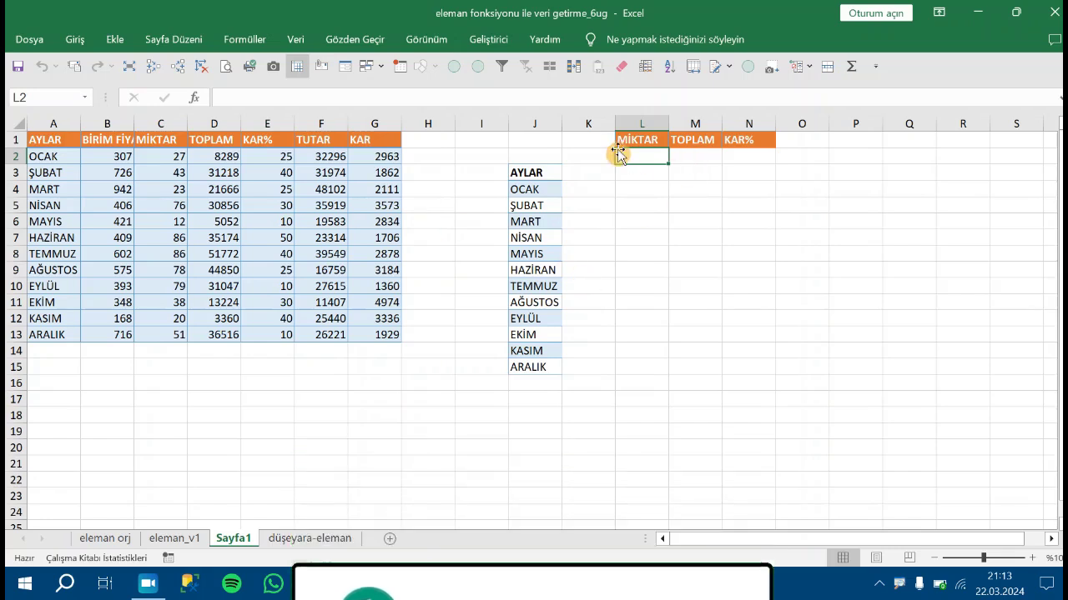
Insert a form-control option button in L2 under MİKTAR and delete its 'Seçenek Düğmesi 1' caption
{"action": "left_click", "coordinate": [488, 42]}
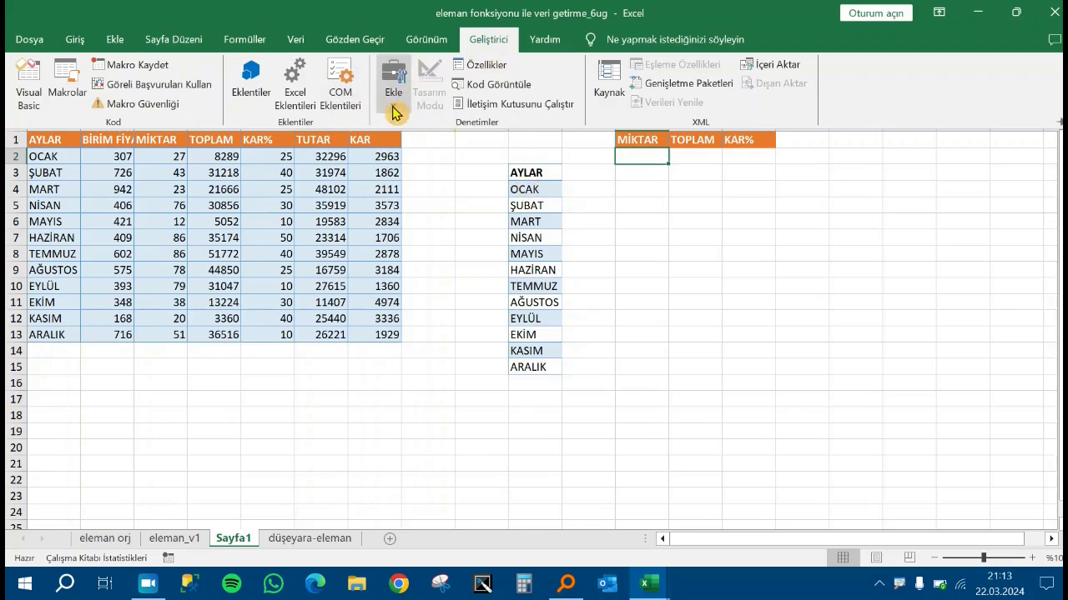
{"action": "left_click", "coordinate": [394, 92]}
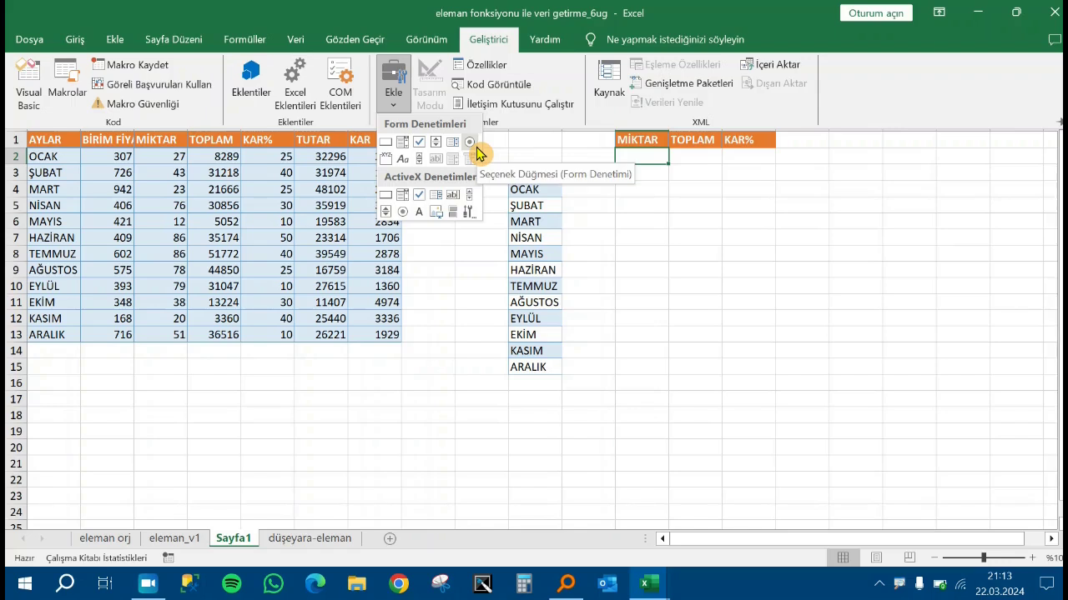
{"action": "left_click", "coordinate": [470, 144]}
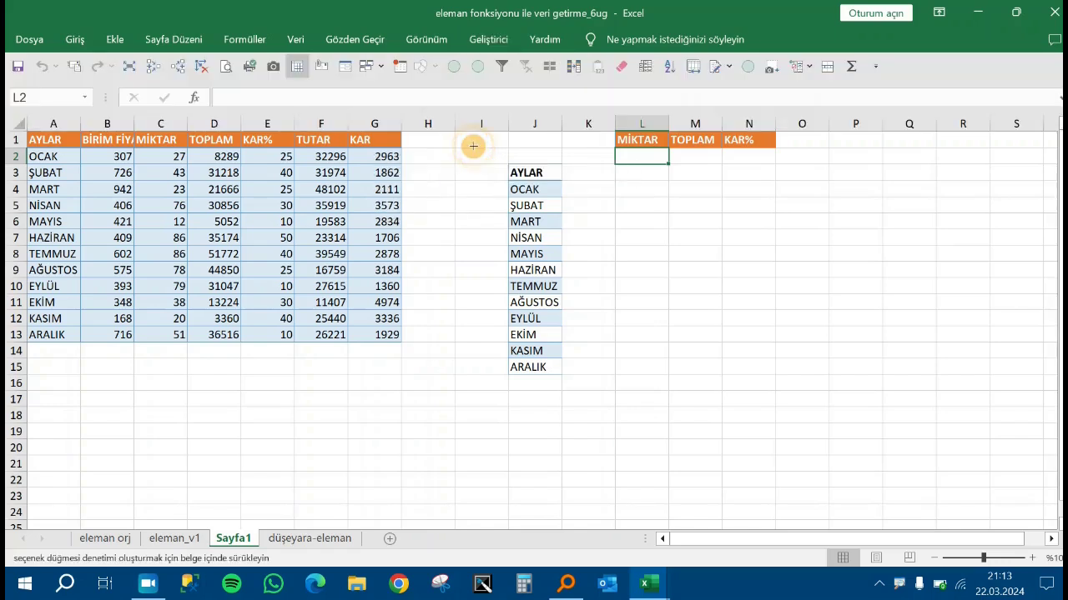
{"action": "left_click", "coordinate": [632, 186]}
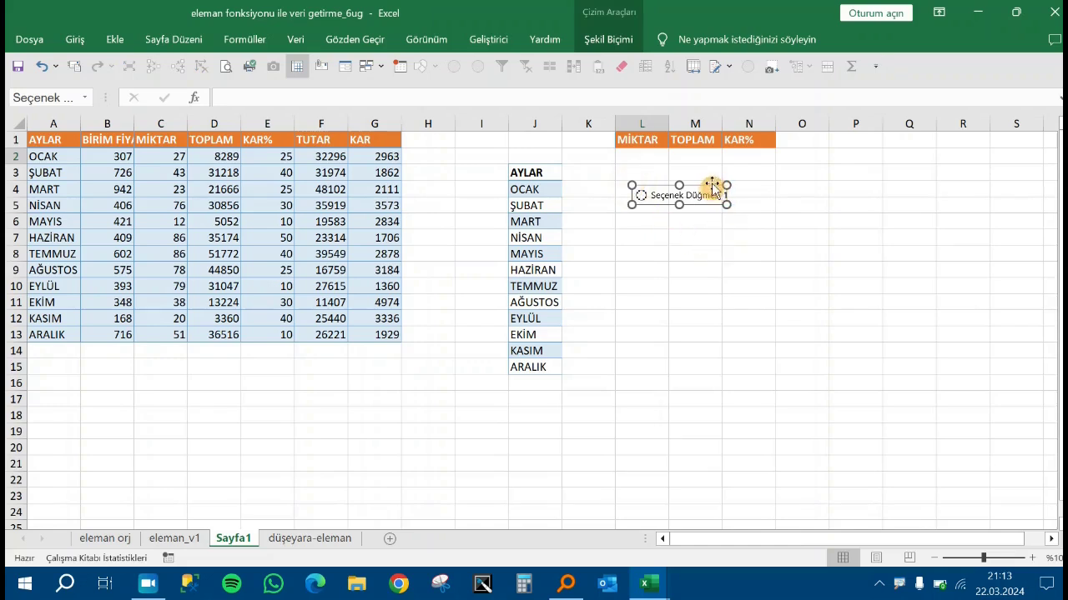
{"action": "left_click_drag", "start_coordinate": [707, 183], "coordinate": [703, 143]}
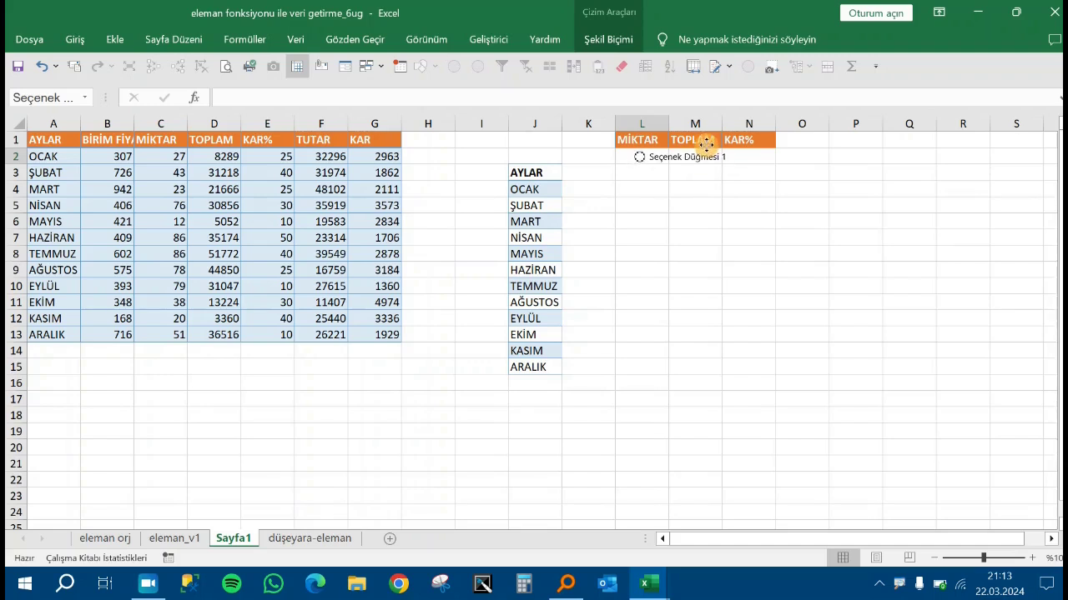
{"action": "left_click_drag", "start_coordinate": [705, 145], "coordinate": [707, 147]}
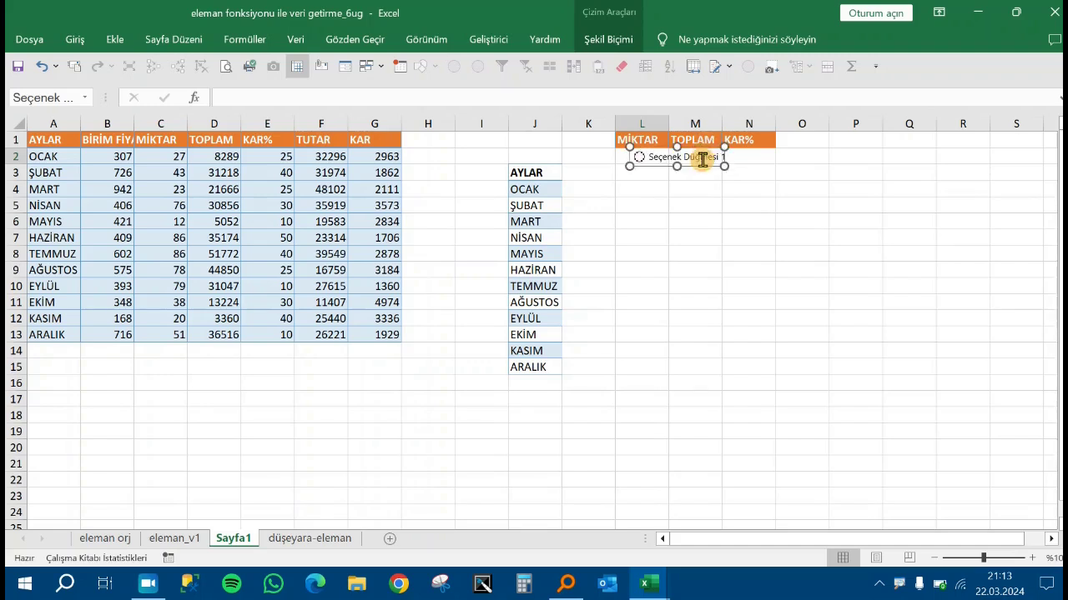
{"action": "left_click", "coordinate": [703, 160]}
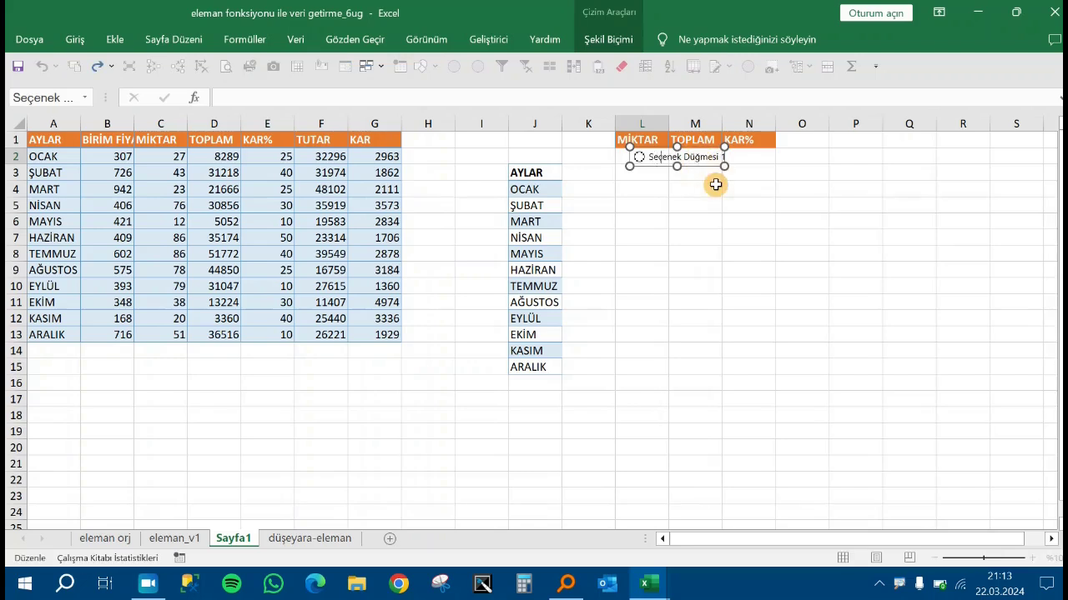
{"action": "key", "text": "BackSpace"}
{"action": "key", "text": "BackSpace"}
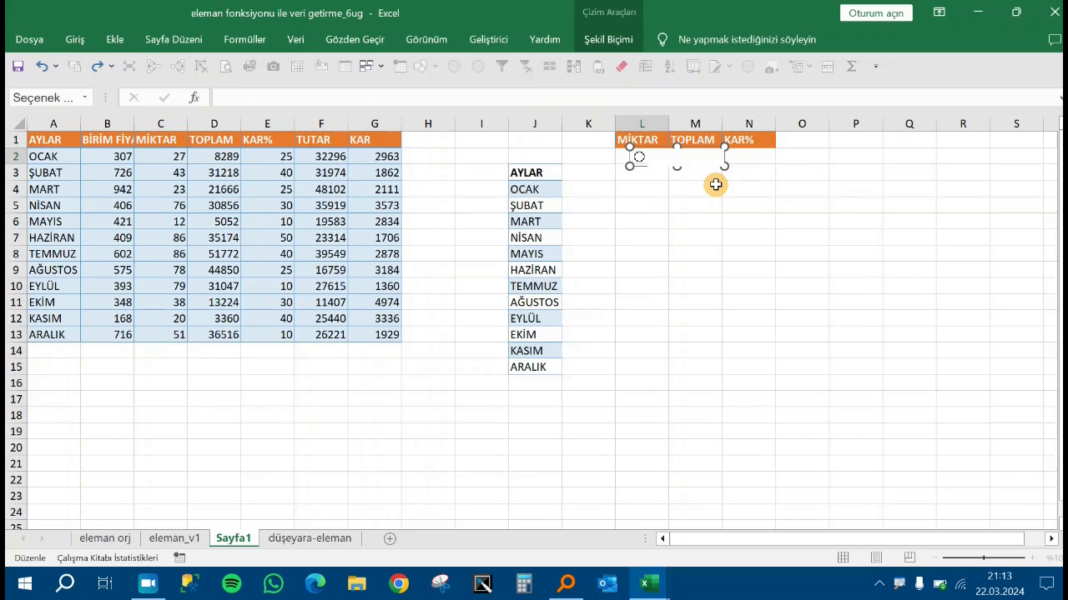
Shrink the option button to its circle and paste copies for TOPLAM and KAR%
{"action": "left_click", "coordinate": [695, 273]}
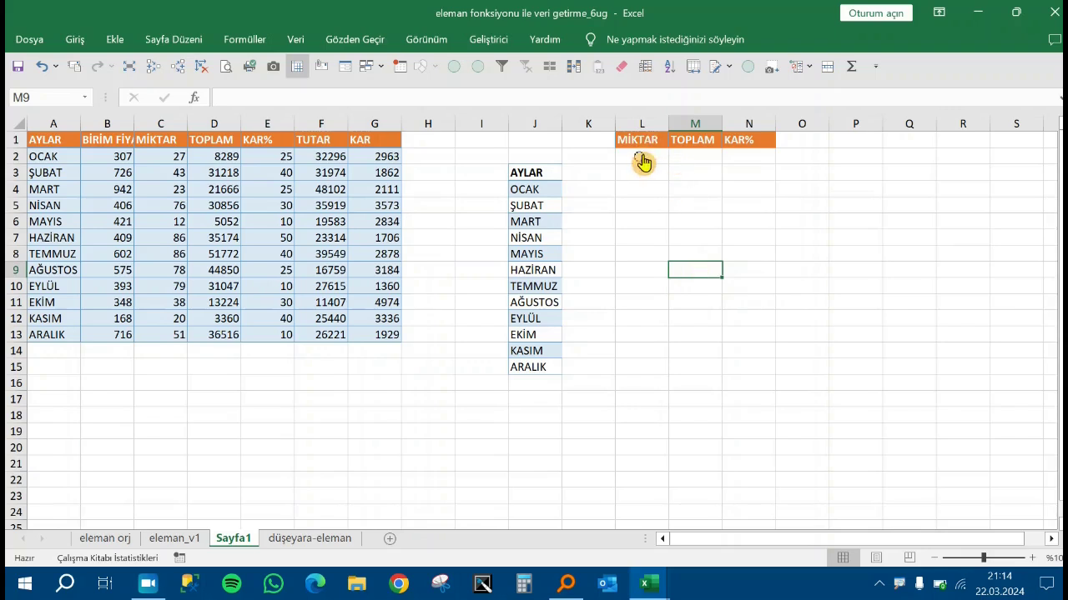
{"action": "right_click", "coordinate": [642, 162]}
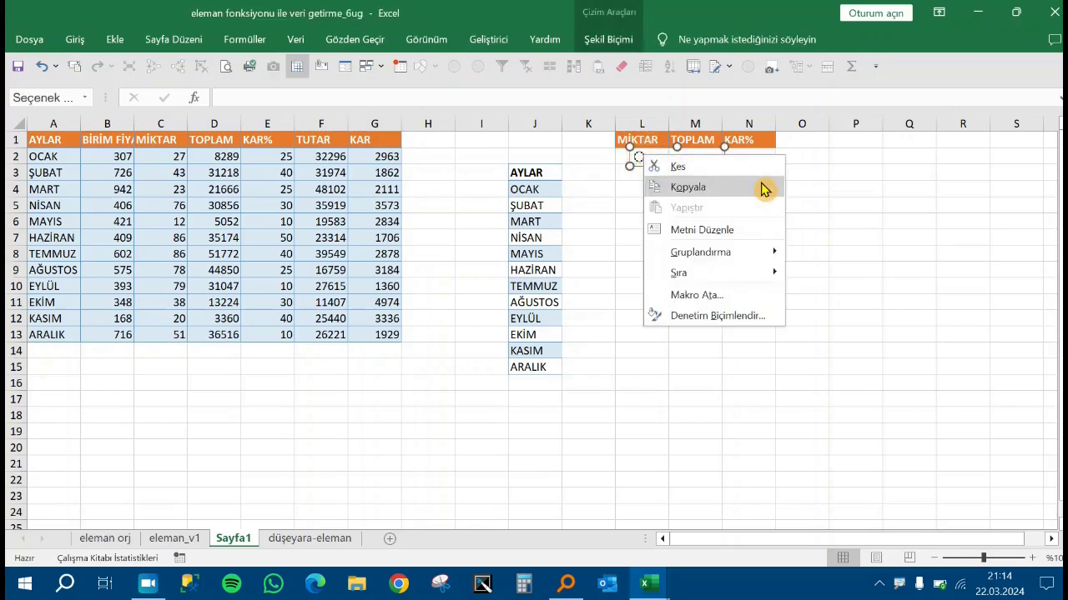
{"action": "left_click", "coordinate": [764, 190]}
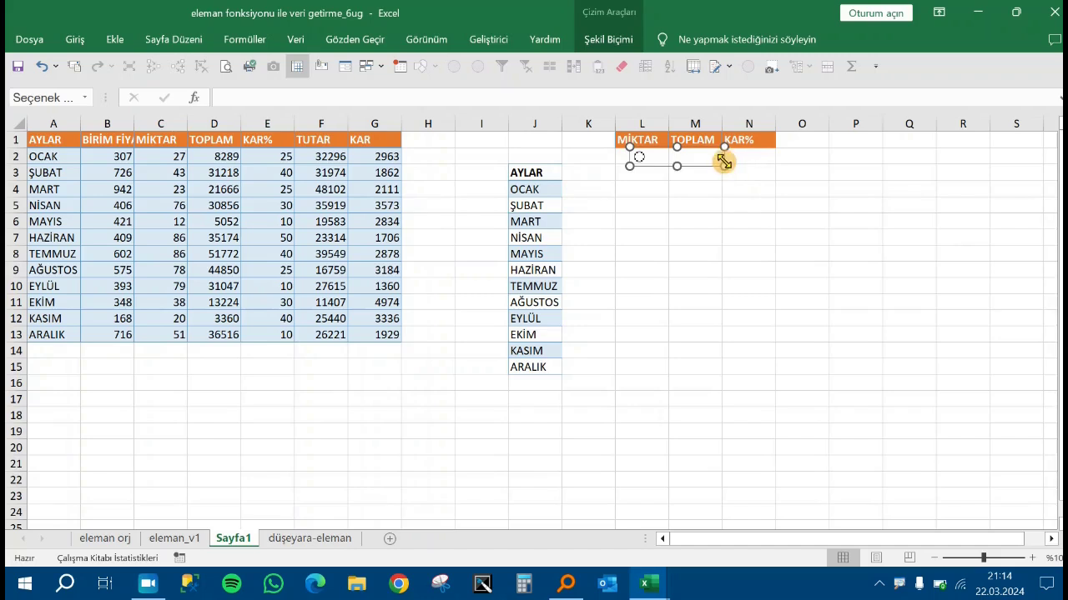
{"action": "left_click_drag", "start_coordinate": [725, 165], "coordinate": [652, 167]}
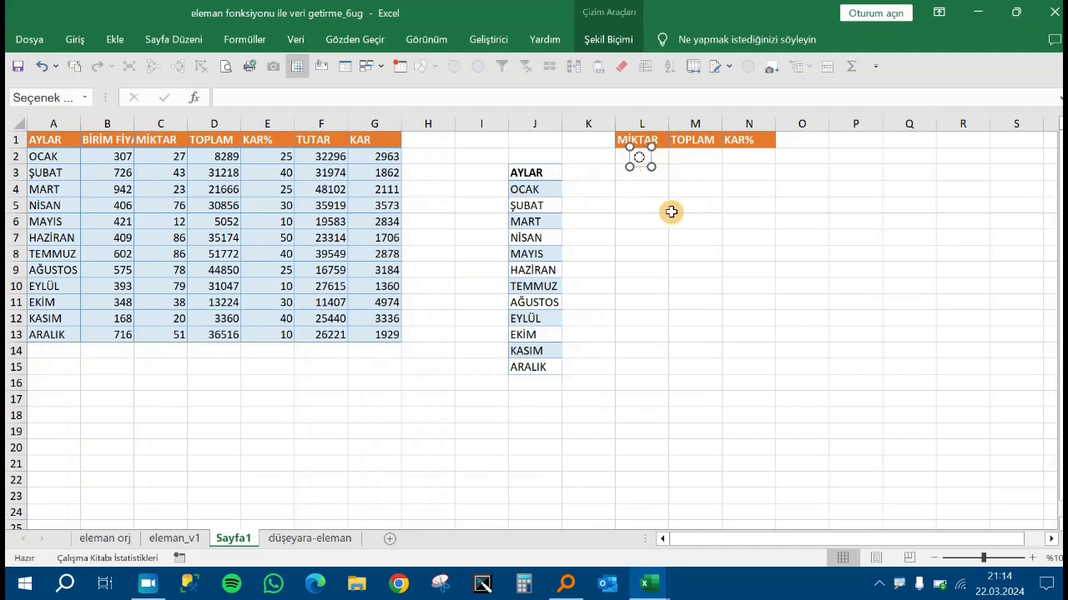
{"action": "left_click", "coordinate": [663, 207]}
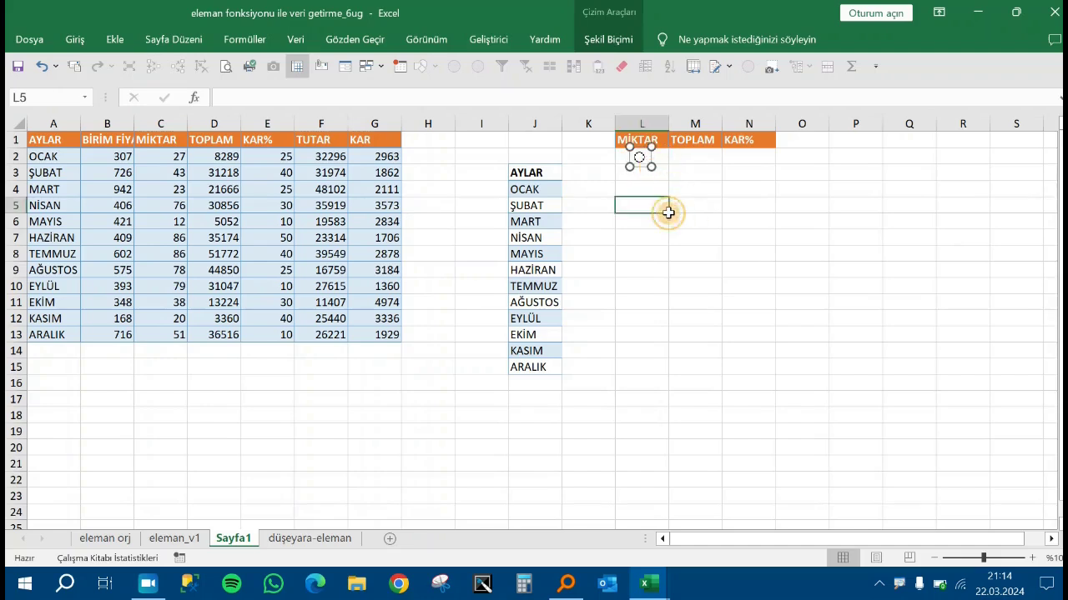
{"action": "left_click", "coordinate": [694, 160]}
{"action": "left_click", "coordinate": [753, 193]}
{"action": "left_click", "coordinate": [755, 200]}
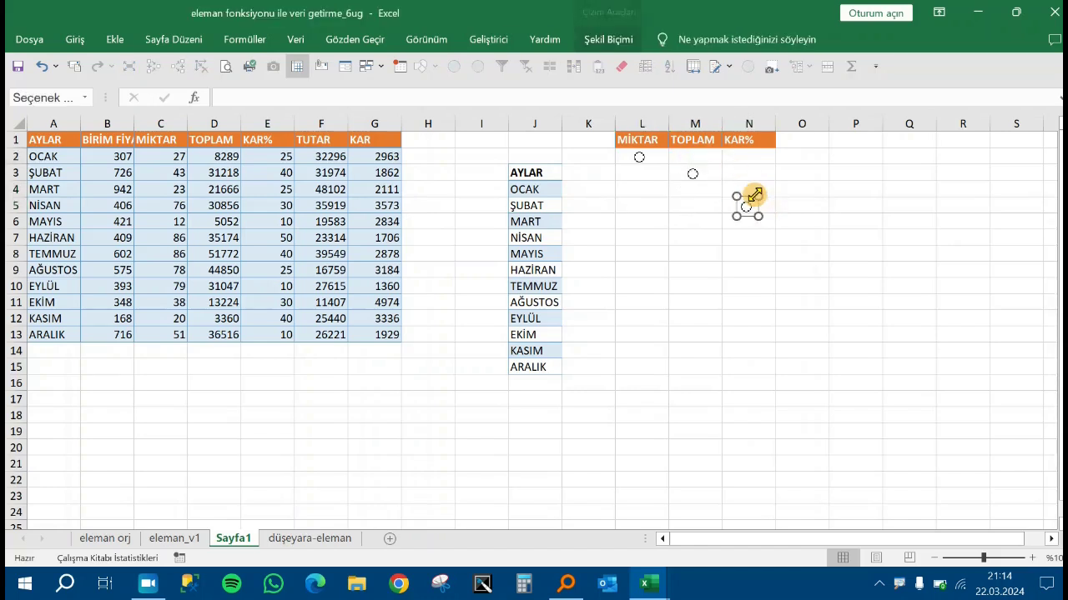
{"action": "left_click", "coordinate": [696, 188]}
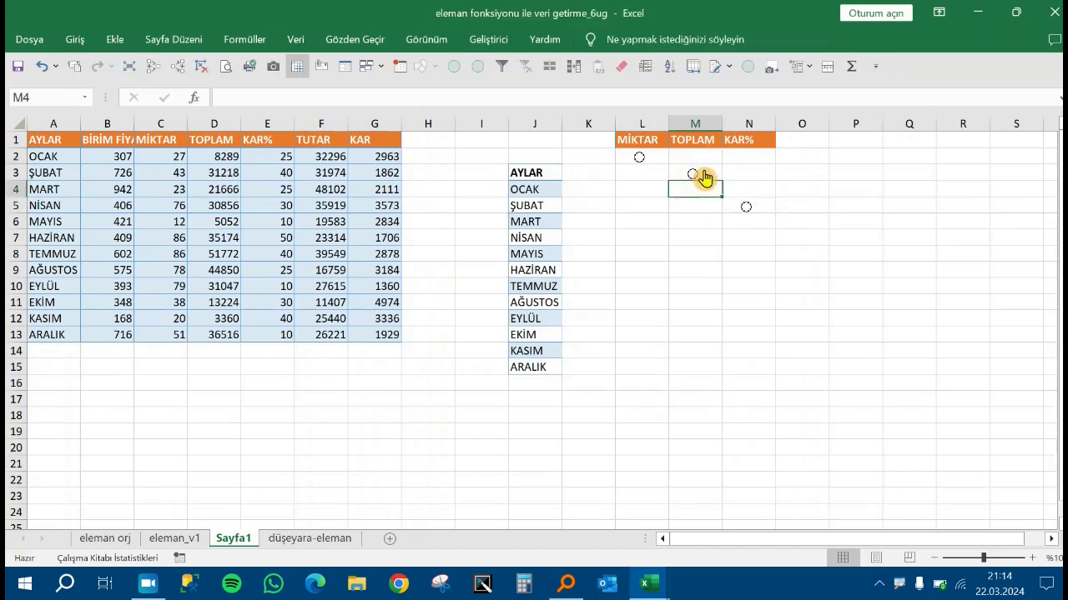
Nudge the TOPLAM and KAR% option buttons up into row 2 under M1 and N1
{"action": "right_click", "coordinate": [705, 176]}
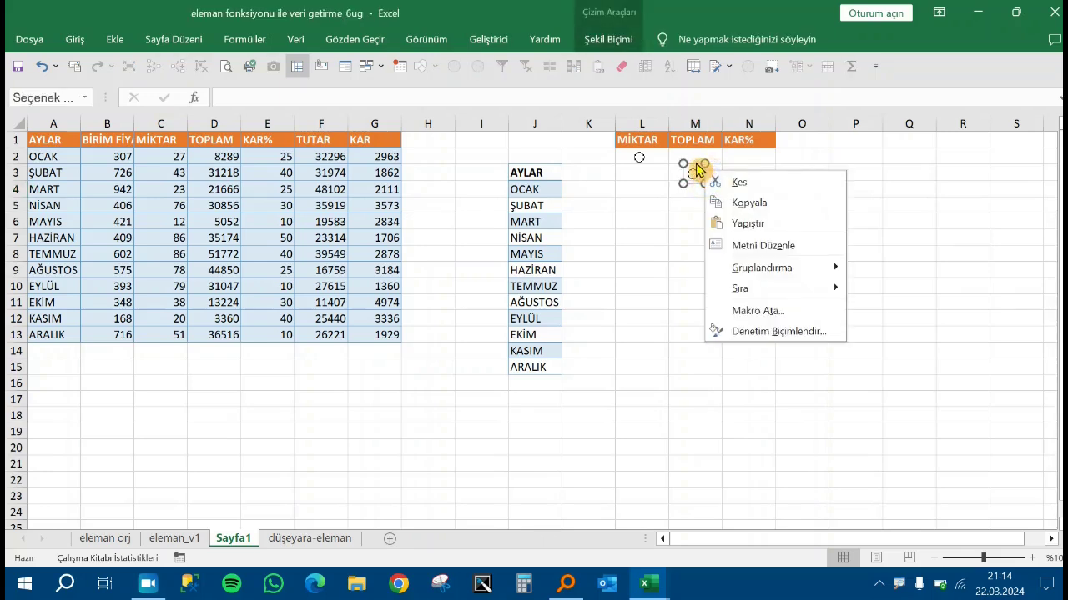
{"action": "left_click", "coordinate": [694, 210]}
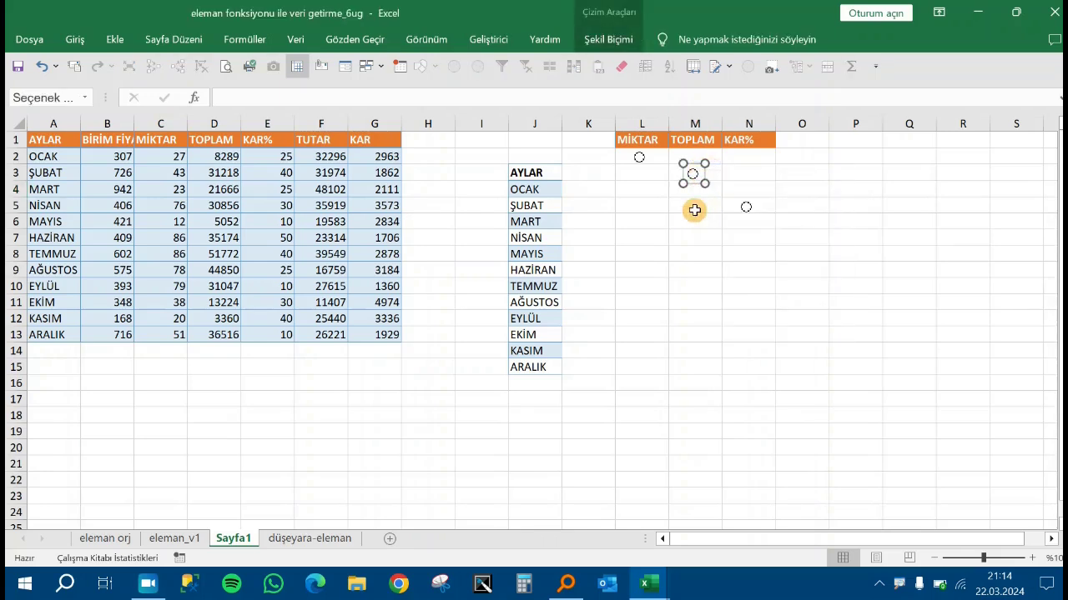
{"action": "key", "text": "Up"}
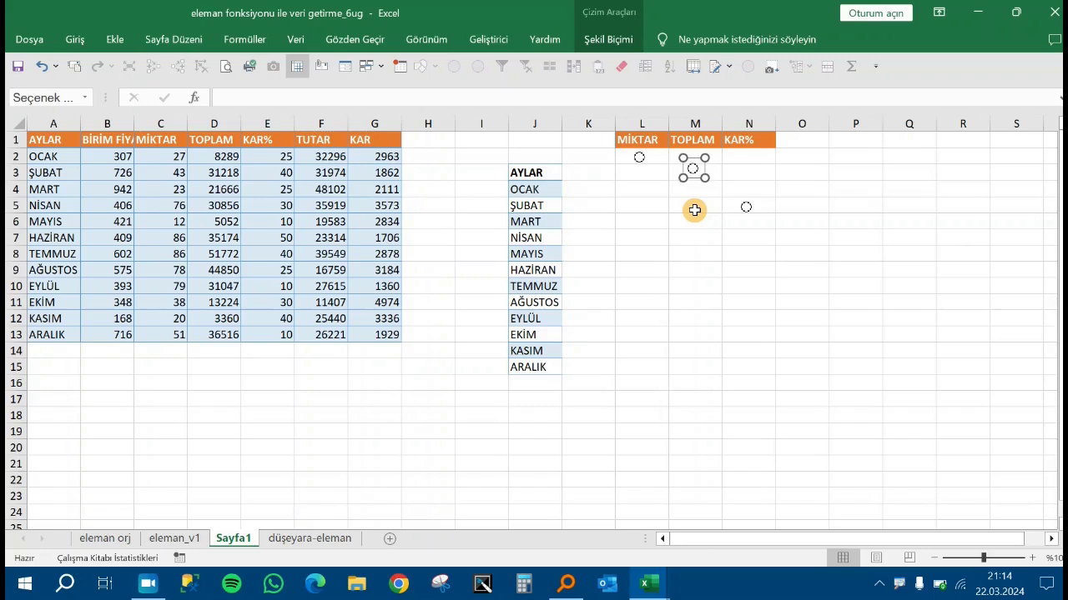
{"action": "key", "text": "Up"}
{"action": "key", "text": "Up"}
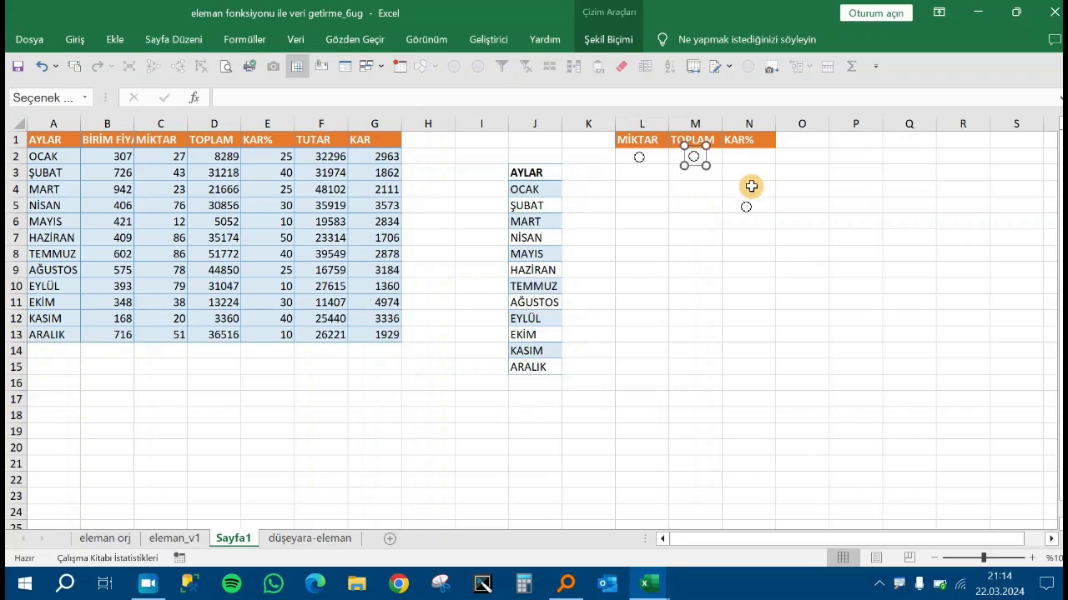
{"action": "right_click", "coordinate": [750, 218]}
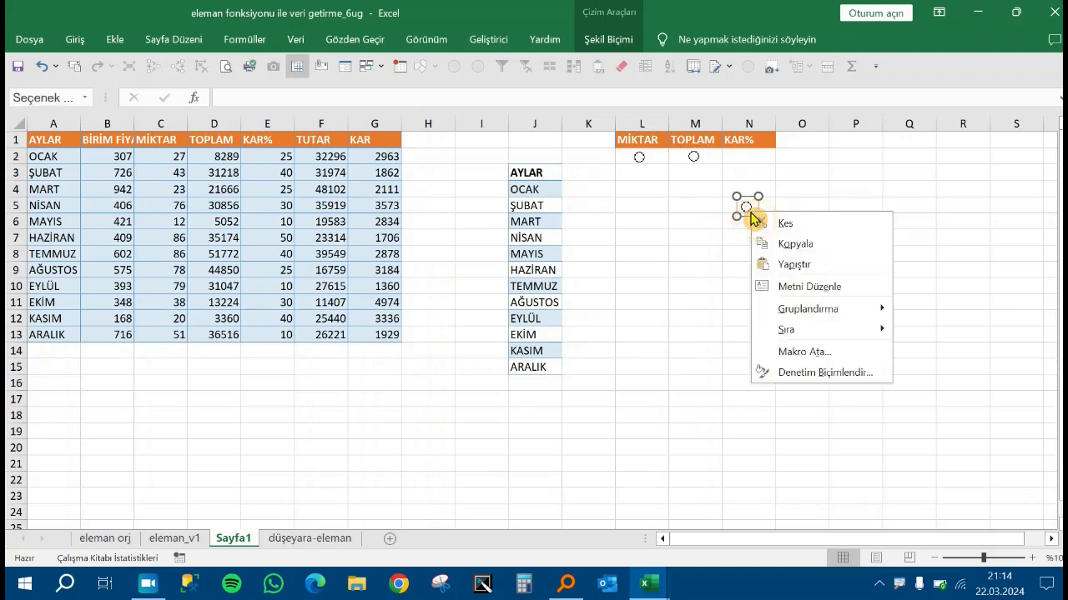
{"action": "key", "text": "Escape"}
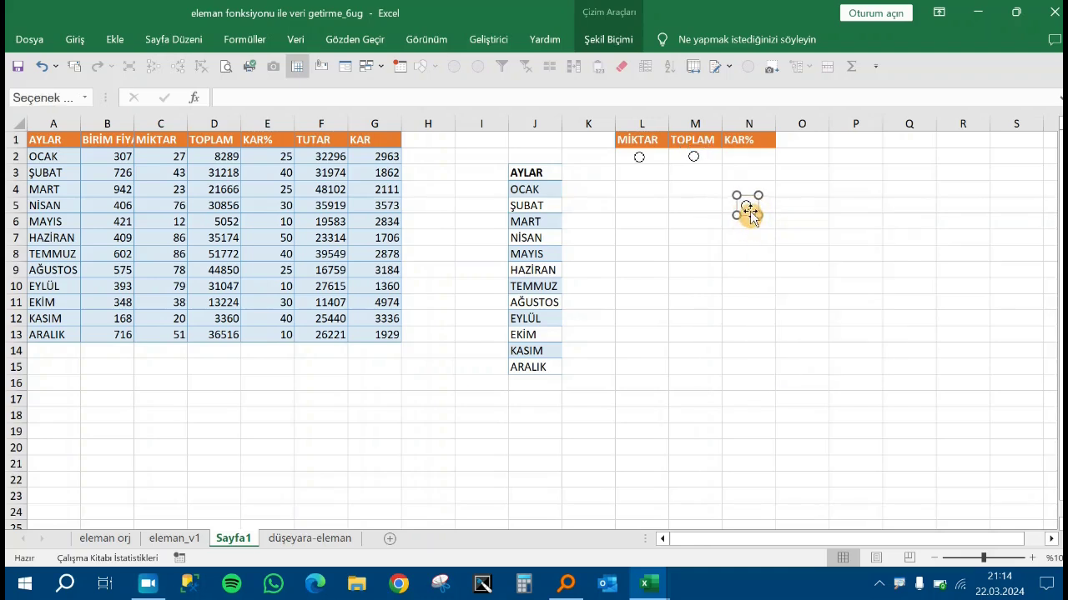
{"action": "key", "text": "Up"}
{"action": "key", "text": "Up"}
{"action": "key", "text": "Up"}
{"action": "key", "text": "Up"}
{"action": "key", "text": "Up"}
{"action": "key", "text": "Up"}
{"action": "key", "text": "Up"}
{"action": "key", "text": "Up"}
{"action": "key", "text": "Up"}
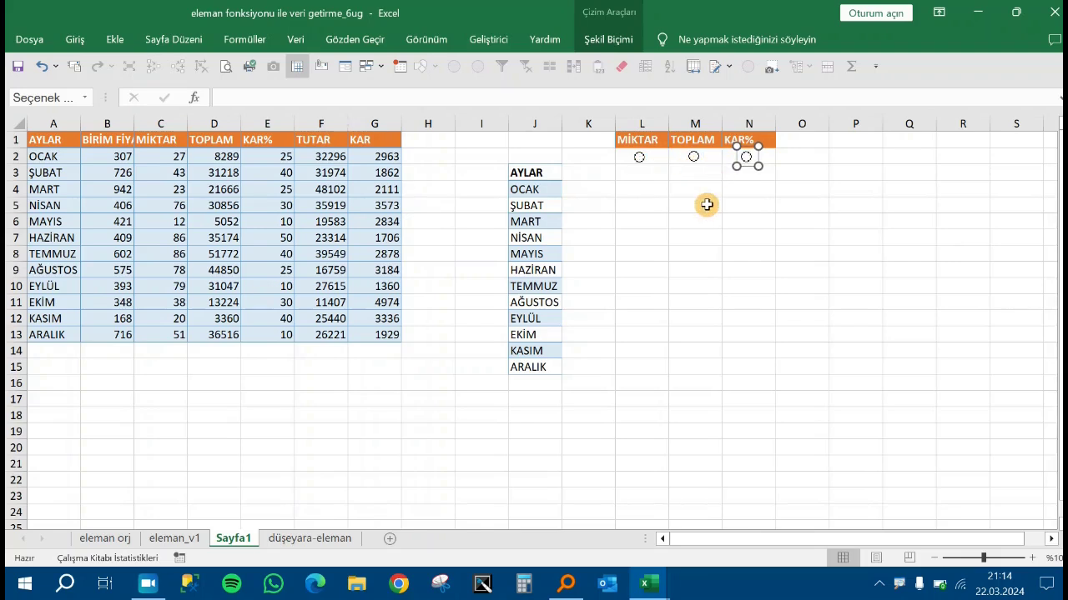
Link the MİKTAR option button to $P$1 and turn on its 3-D shading
{"action": "right_click", "coordinate": [639, 163]}
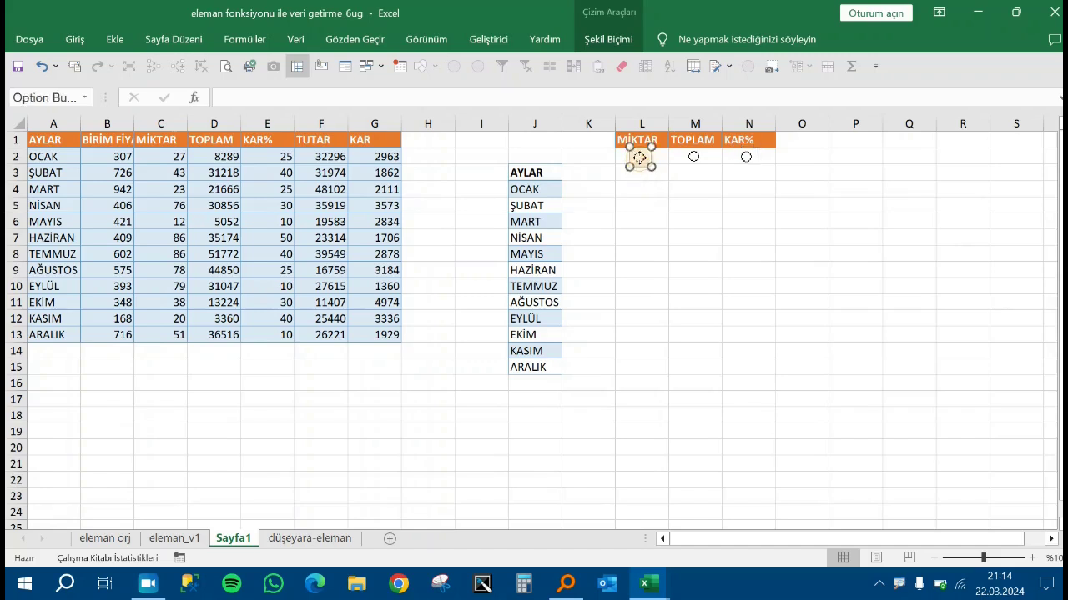
{"action": "left_click", "coordinate": [639, 162]}
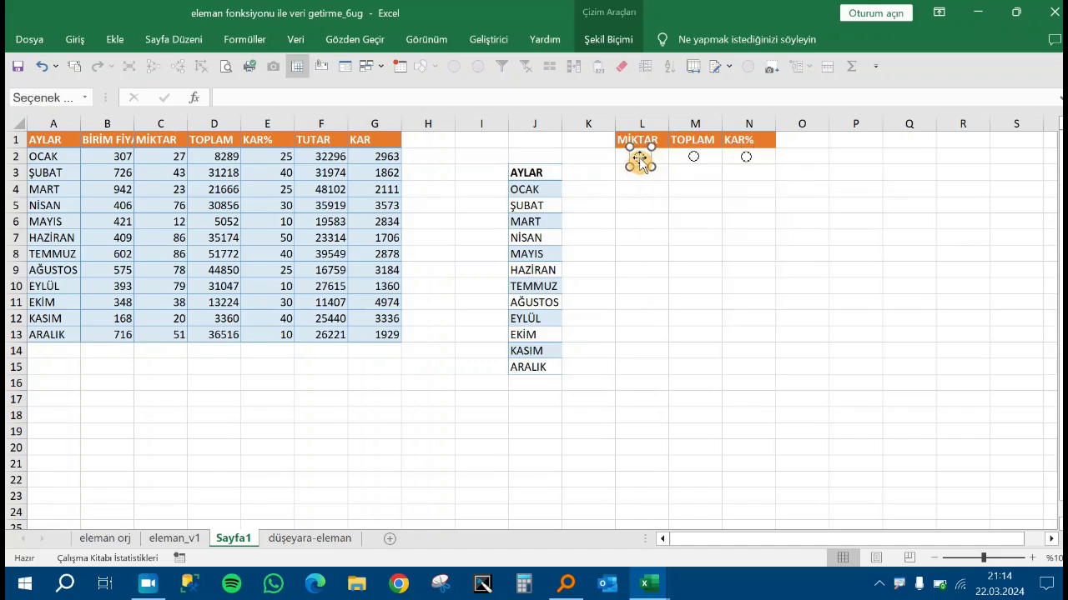
{"action": "left_click", "coordinate": [705, 192]}
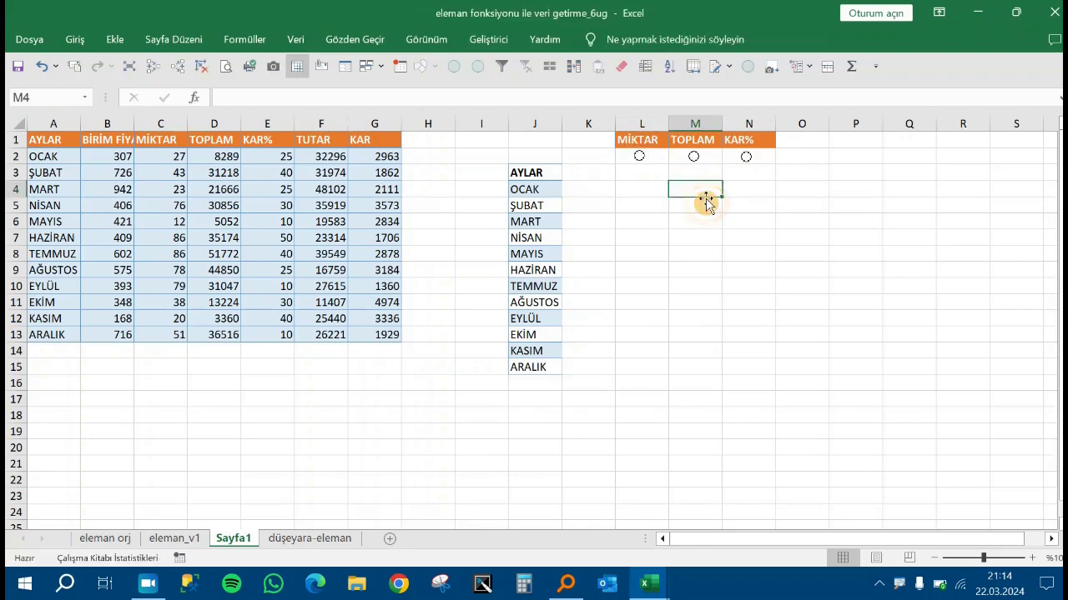
{"action": "right_click", "coordinate": [640, 156]}
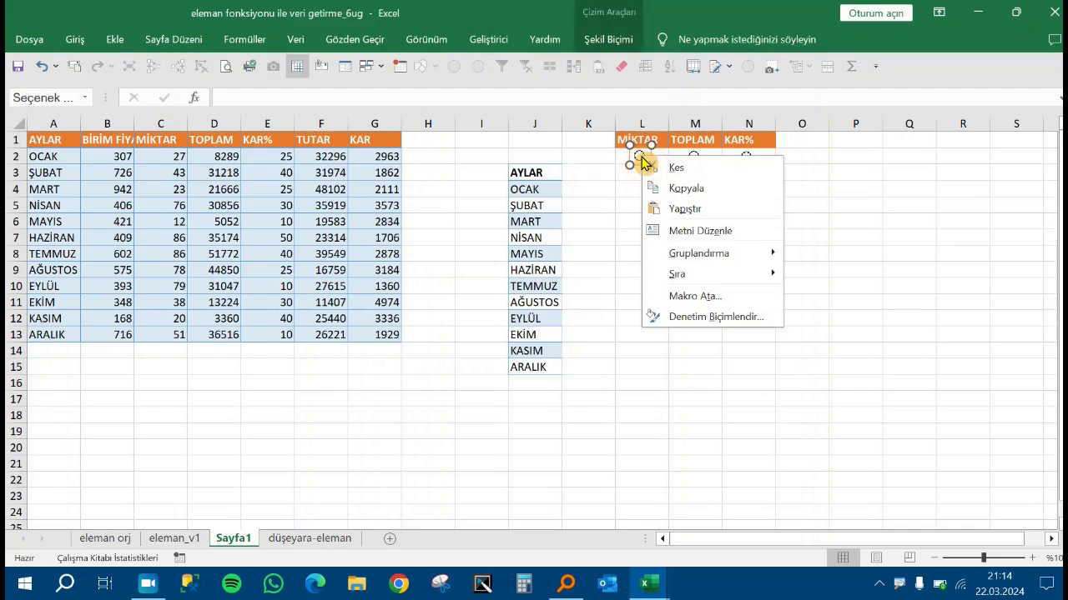
{"action": "left_click", "coordinate": [711, 318]}
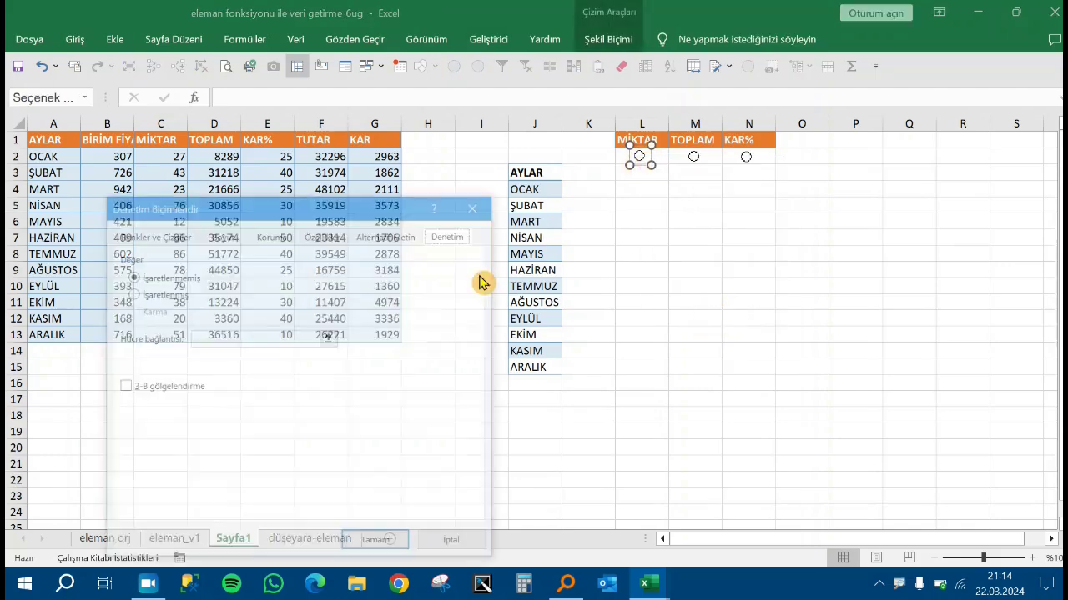
{"action": "left_click", "coordinate": [124, 387]}
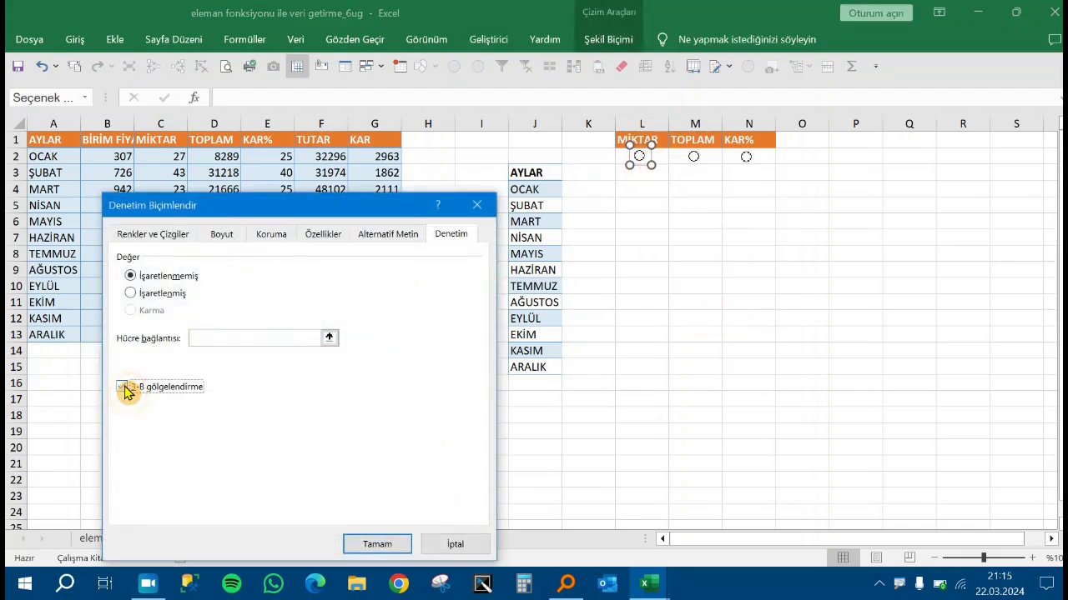
{"action": "left_click", "coordinate": [225, 338]}
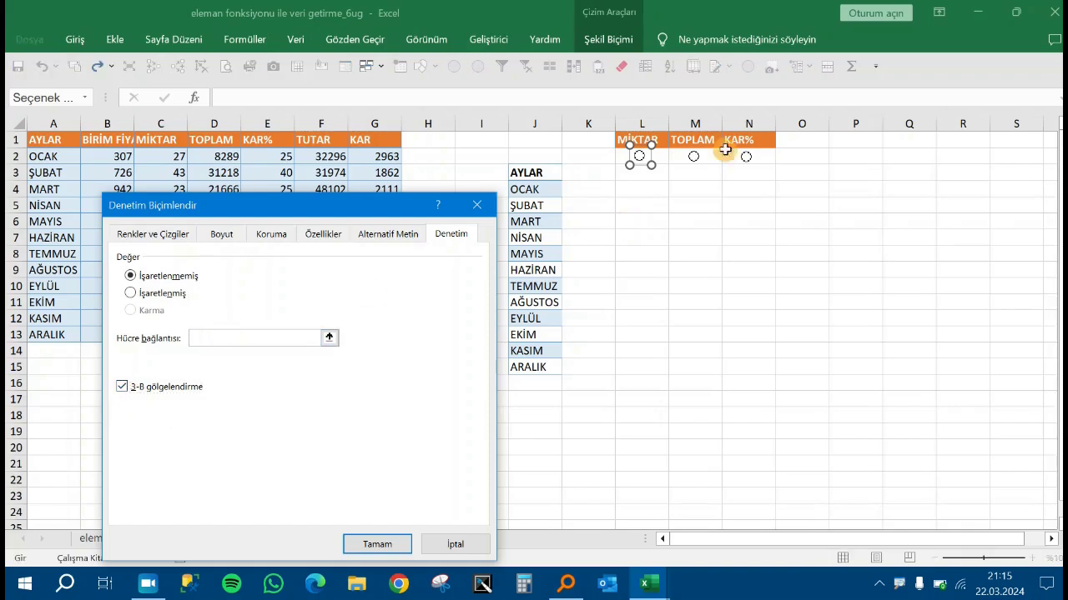
{"action": "left_click", "coordinate": [863, 143]}
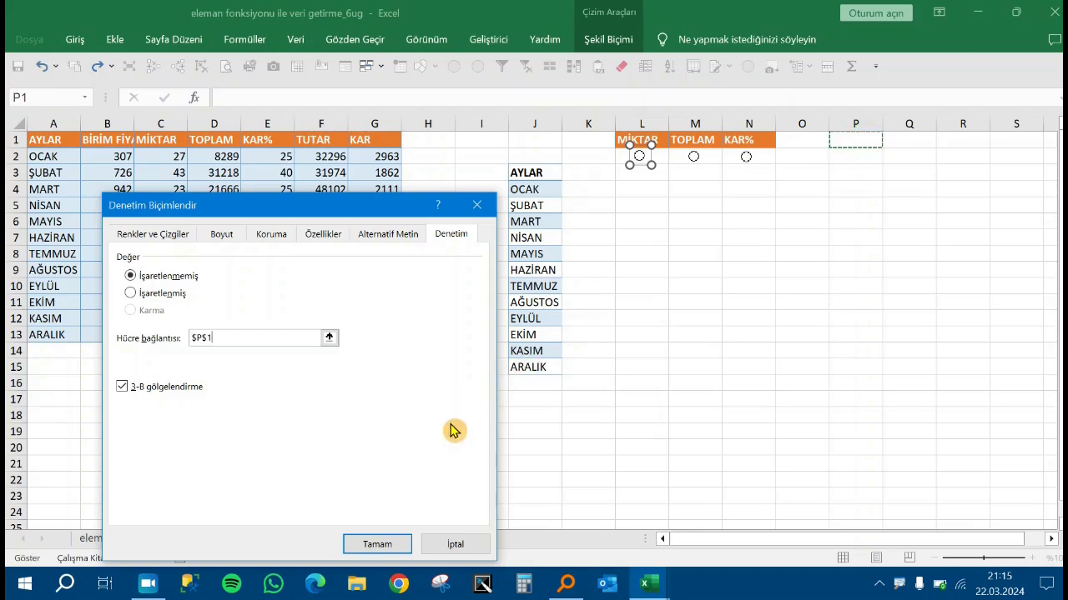
{"action": "left_click", "coordinate": [371, 545]}
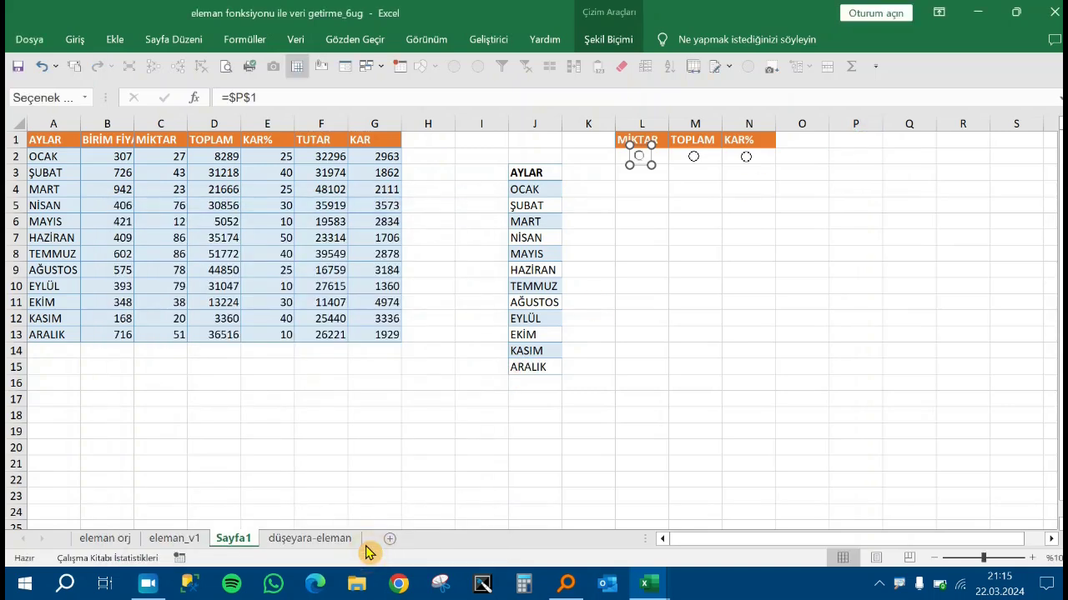
Turn on 3-D shading for the TOPLAM and KAR% option buttons
{"action": "right_click", "coordinate": [693, 163]}
{"action": "left_click", "coordinate": [776, 311]}
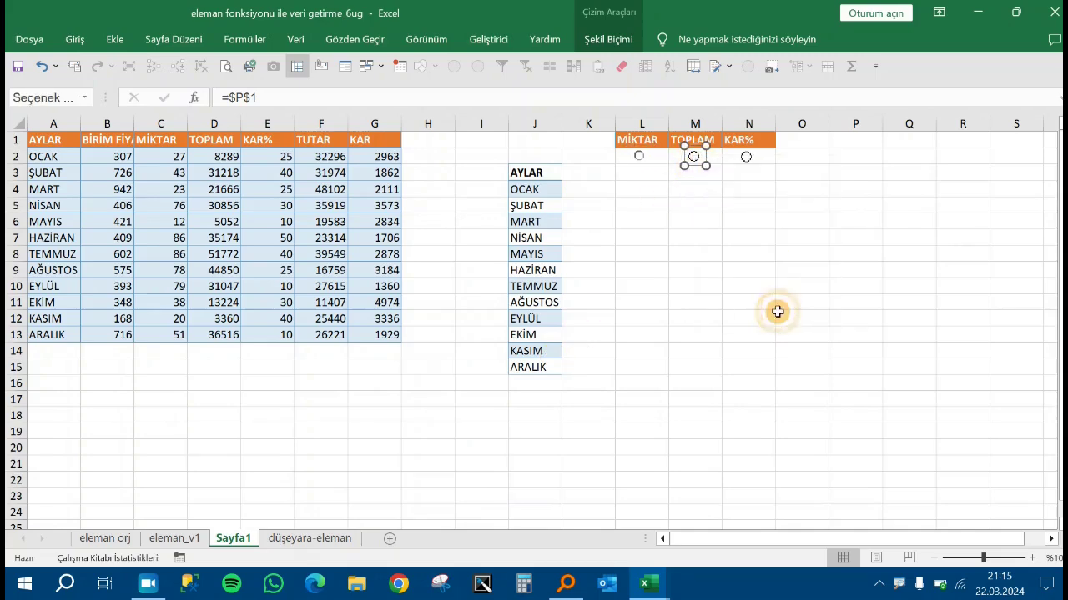
{"action": "left_click", "coordinate": [124, 388]}
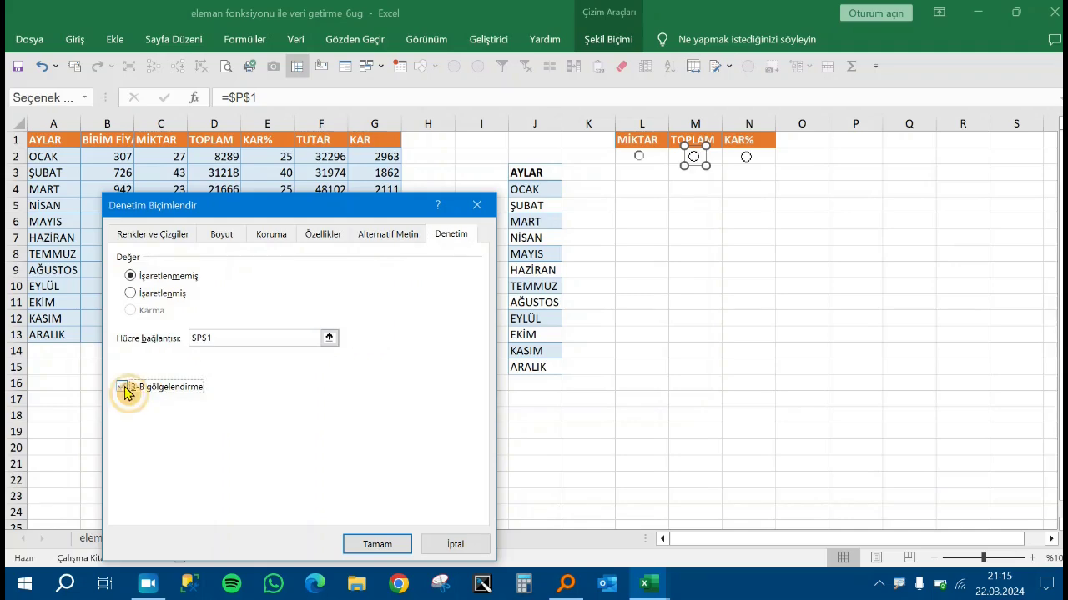
{"action": "left_click", "coordinate": [360, 544]}
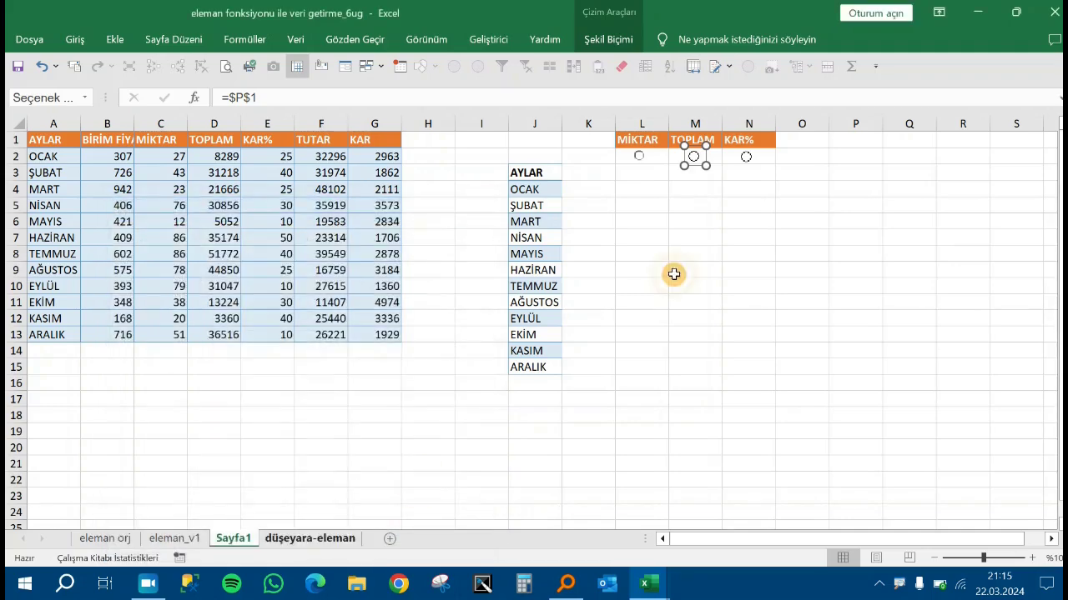
{"action": "right_click", "coordinate": [749, 161]}
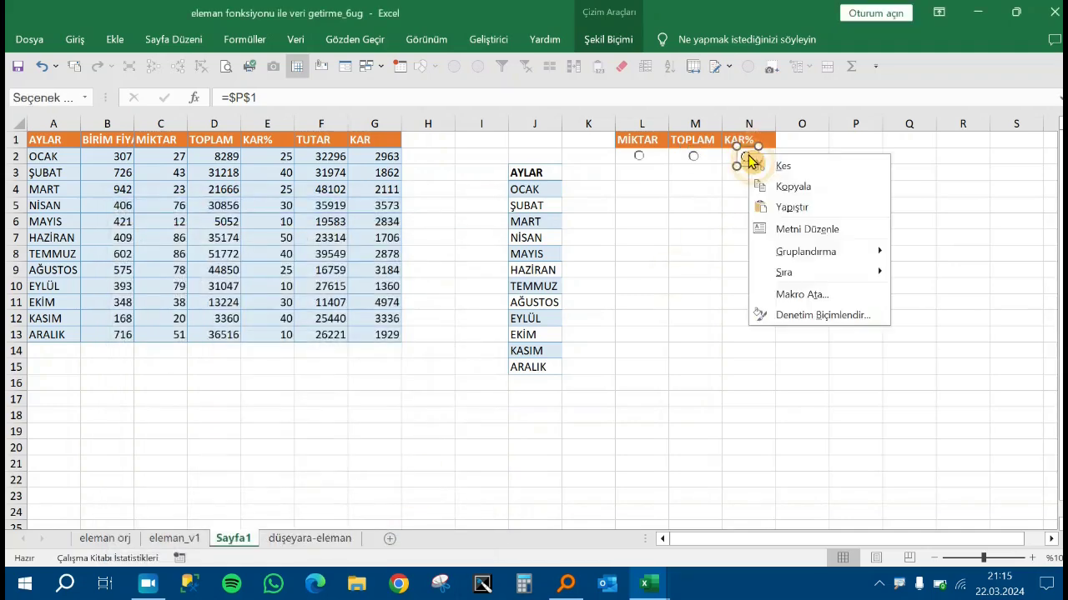
{"action": "left_click", "coordinate": [823, 313]}
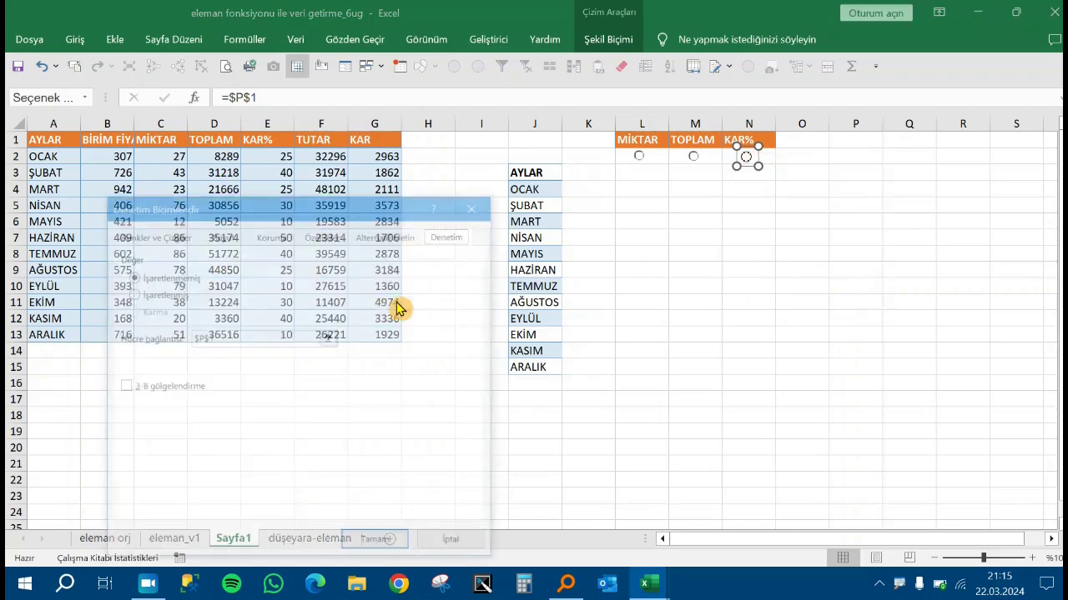
{"action": "left_click", "coordinate": [121, 388]}
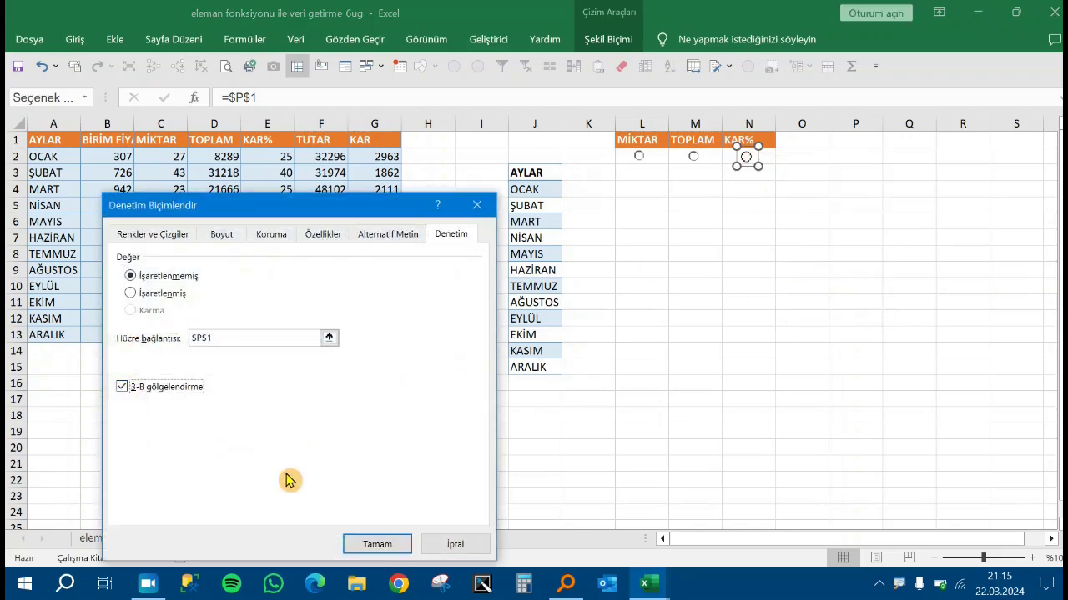
{"action": "left_click", "coordinate": [377, 546]}
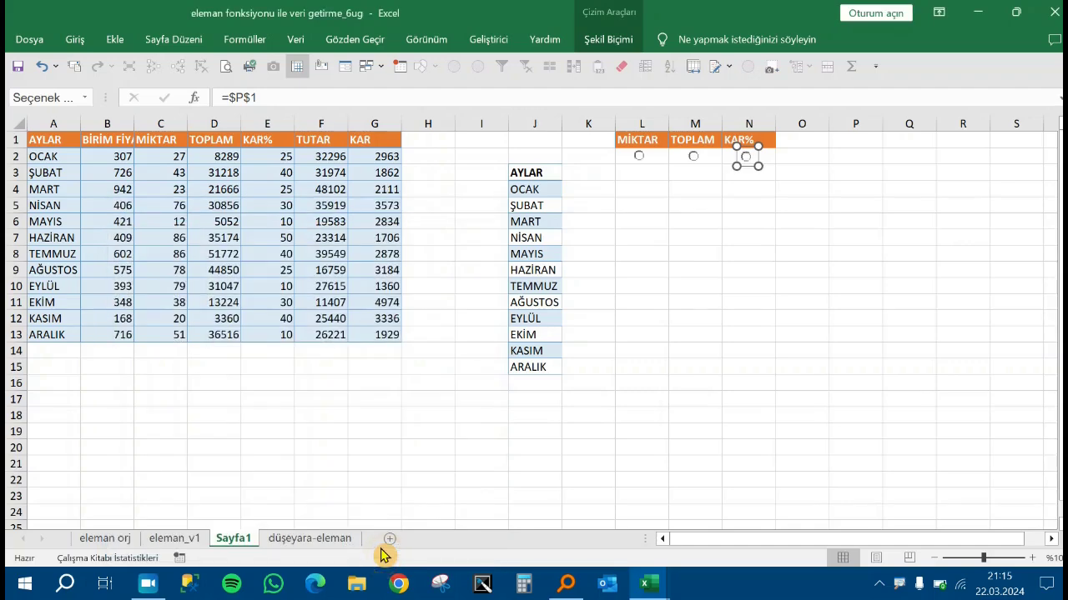
{"action": "left_click", "coordinate": [686, 316]}
Test MİKTAR, TOPLAM and KAR% buttons, watching P1 change to 1, 2 and 3
{"action": "left_click", "coordinate": [855, 147]}
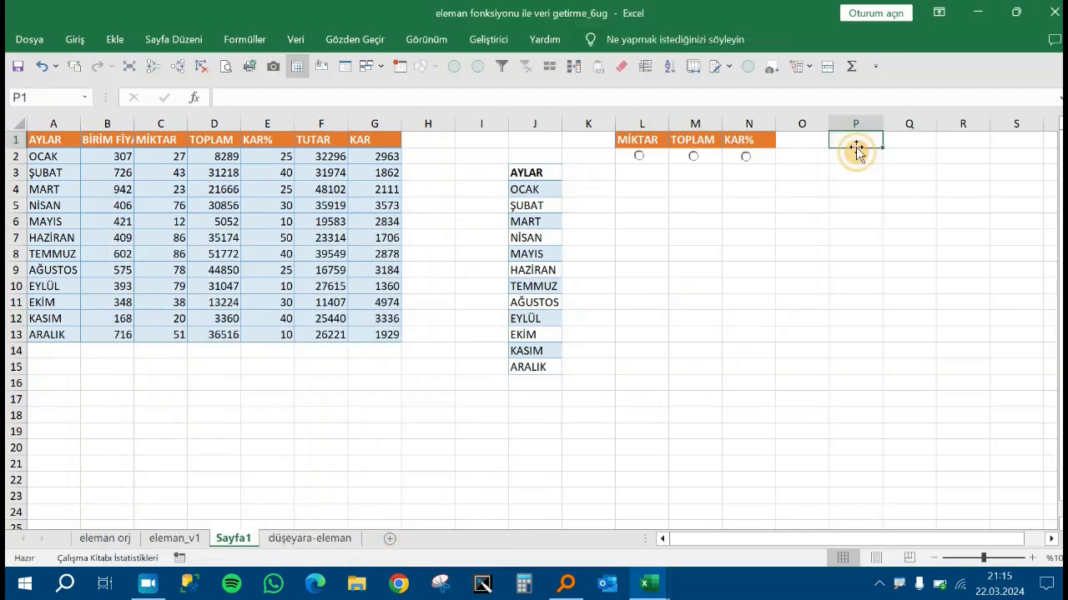
{"action": "key", "text": "Left"}
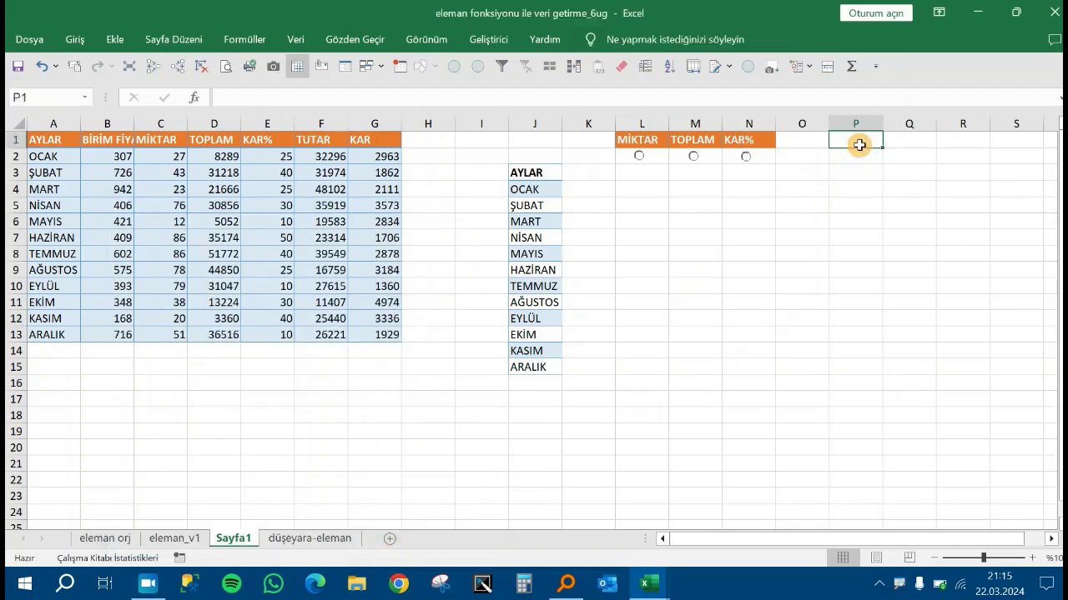
{"action": "key", "text": "Left"}
{"action": "key", "text": "Left"}
{"action": "key", "text": "Right"}
{"action": "key", "text": "Right"}
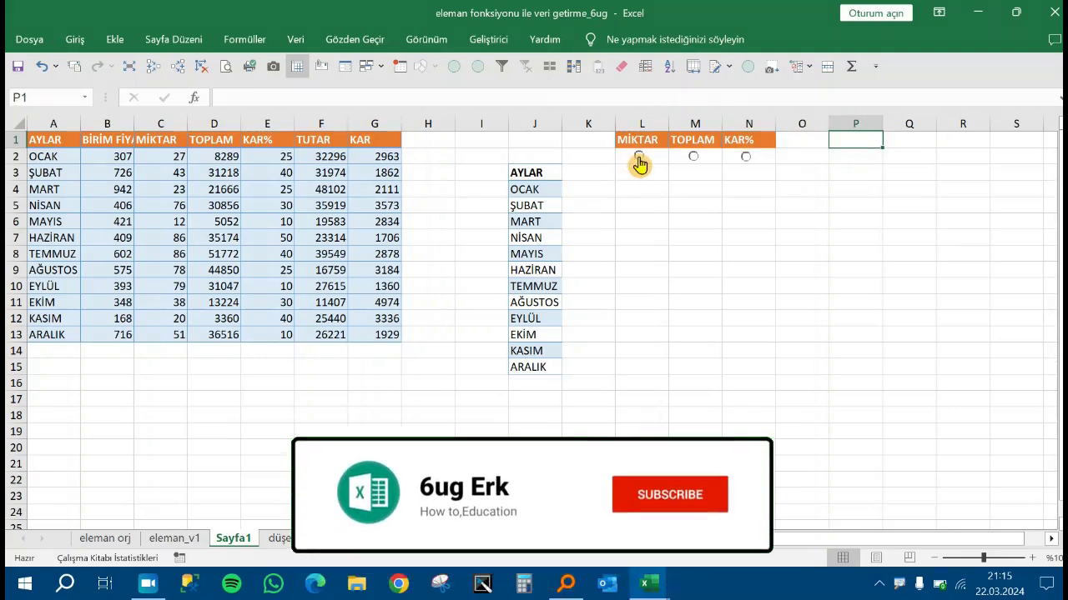
{"action": "left_click", "coordinate": [638, 157]}
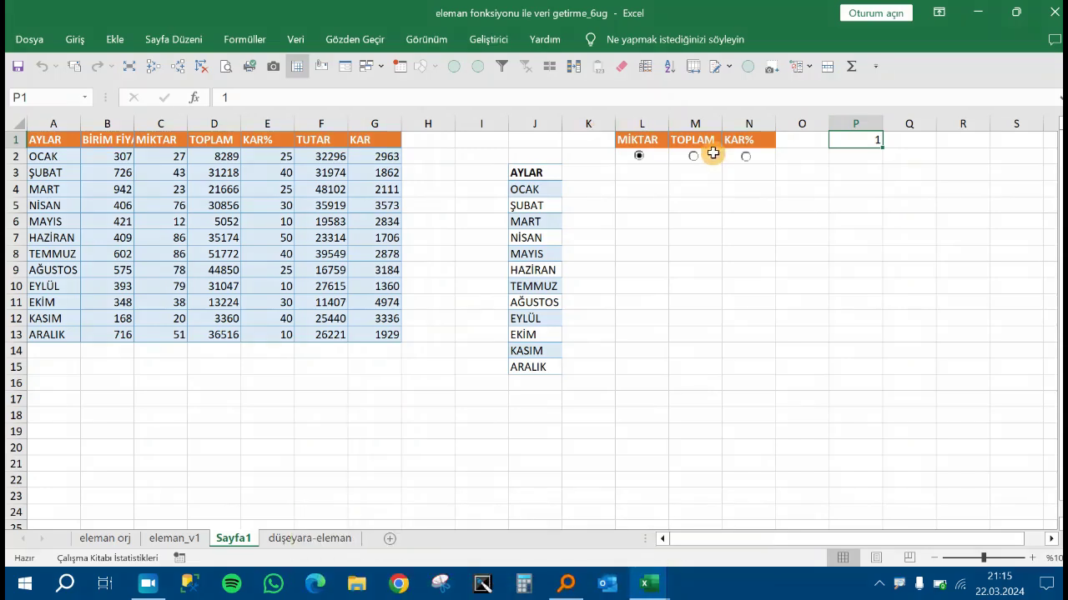
{"action": "left_click", "coordinate": [693, 158]}
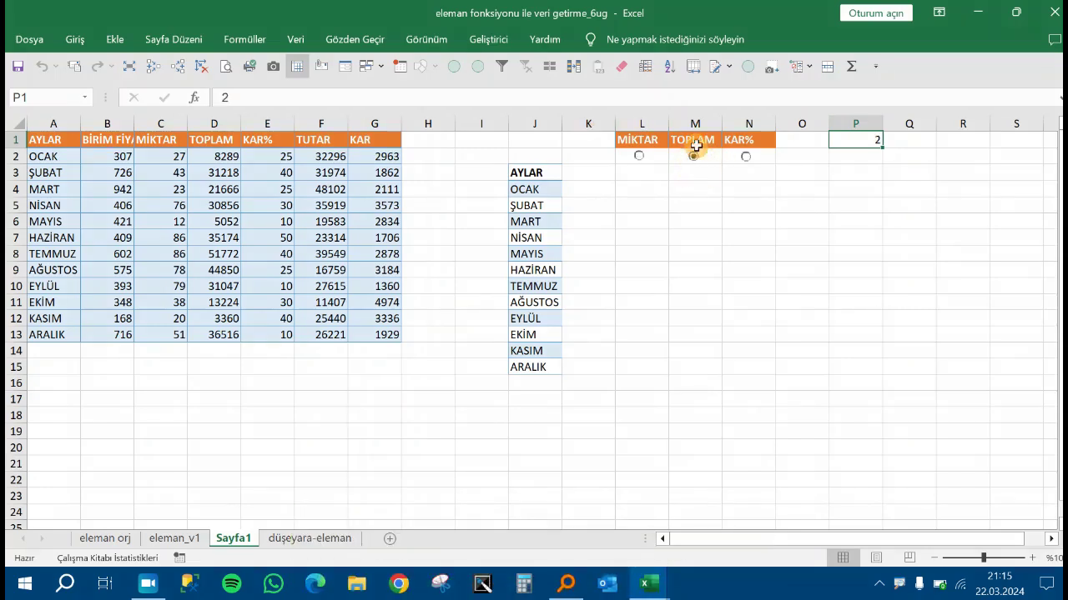
{"action": "left_click", "coordinate": [746, 157]}
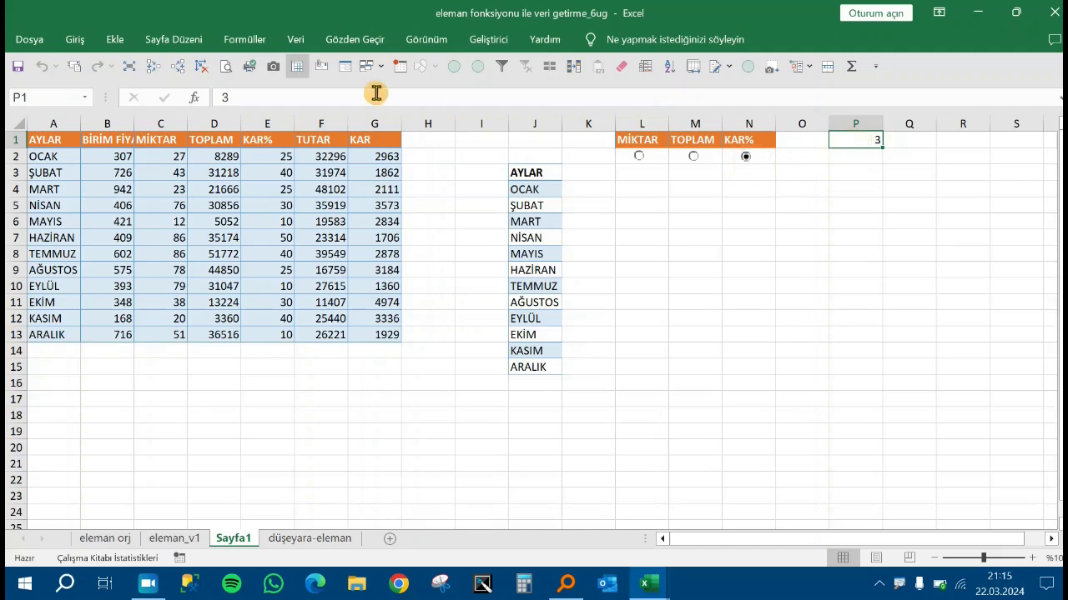
Fill linked cell P1 yellow, select K3, and switch to the eleman_v1 sheet
{"action": "left_click", "coordinate": [75, 40]}
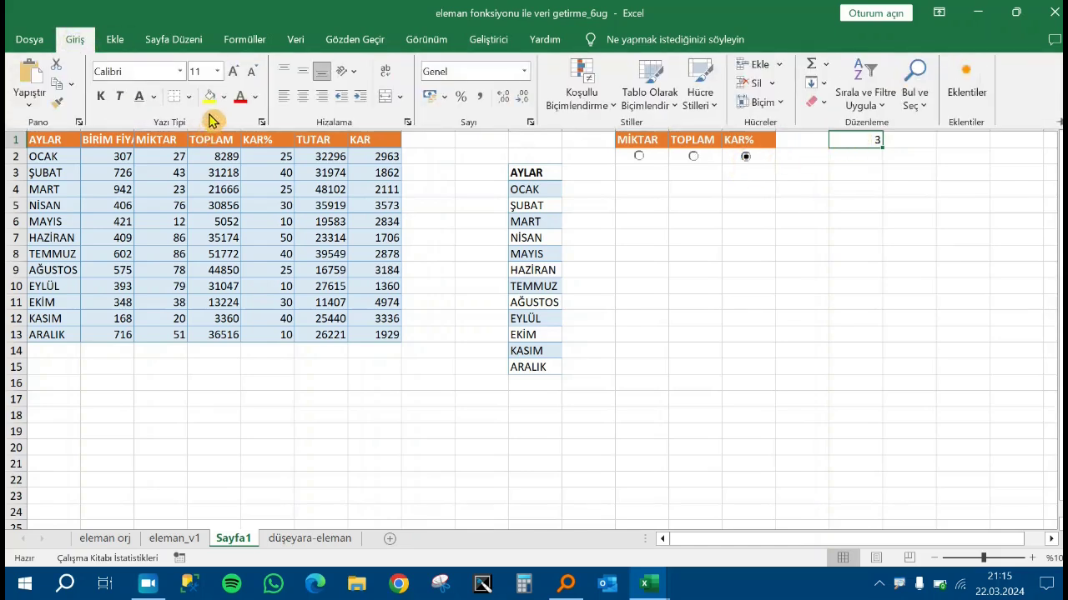
{"action": "left_click", "coordinate": [210, 96]}
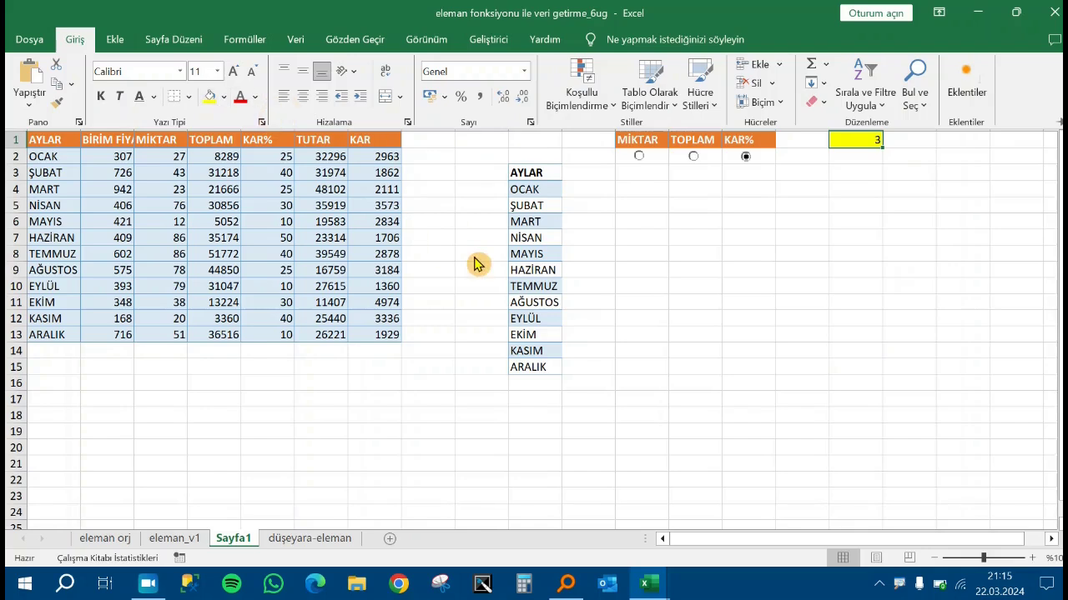
{"action": "left_click", "coordinate": [592, 256]}
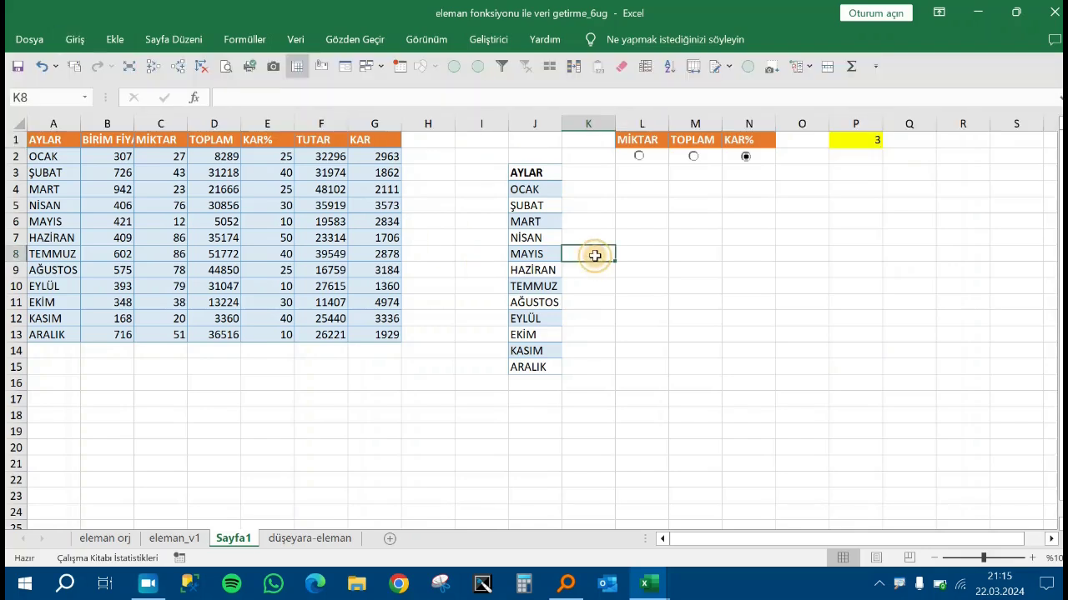
{"action": "left_click", "coordinate": [597, 176]}
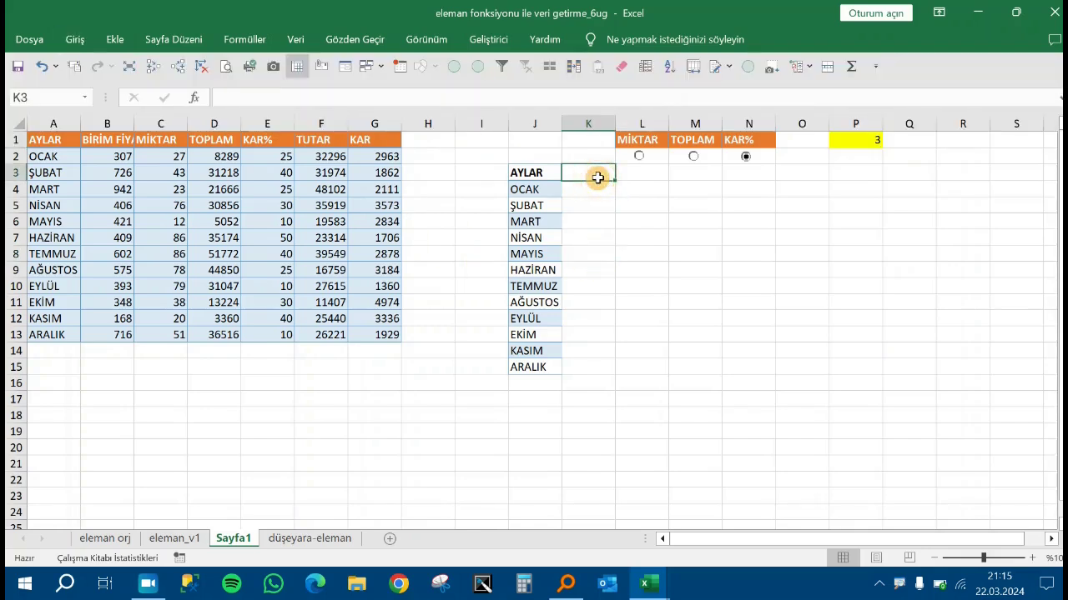
{"action": "key", "text": "Left"}
{"action": "key", "text": "Right"}
{"action": "left_click", "coordinate": [175, 539]}
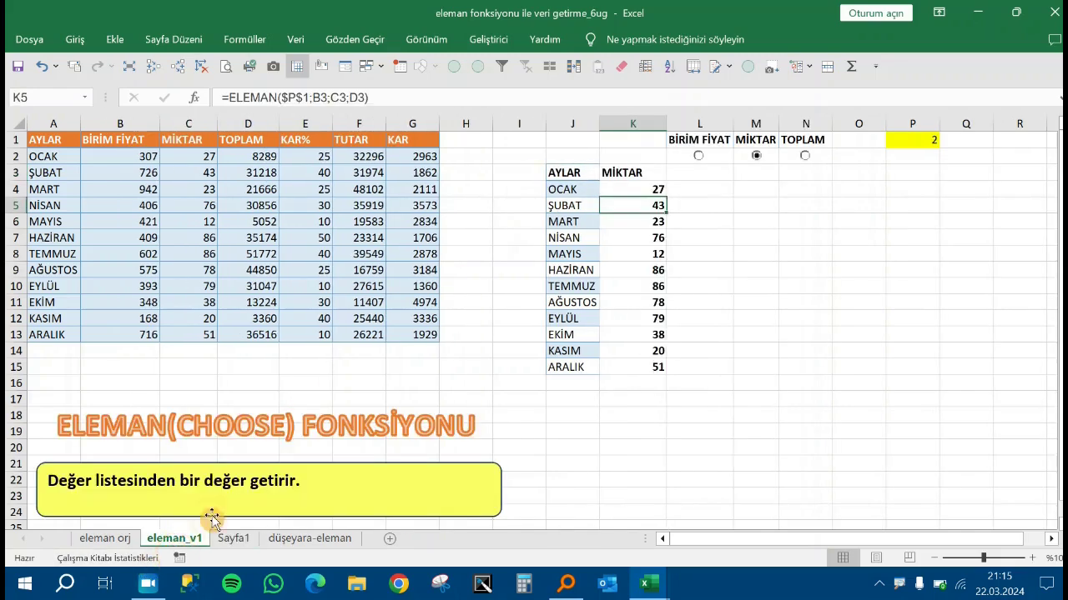
Inspect the example ELEMAN formula in K3 on eleman_v1, then return to Sayfa1
{"action": "left_click", "coordinate": [641, 170]}
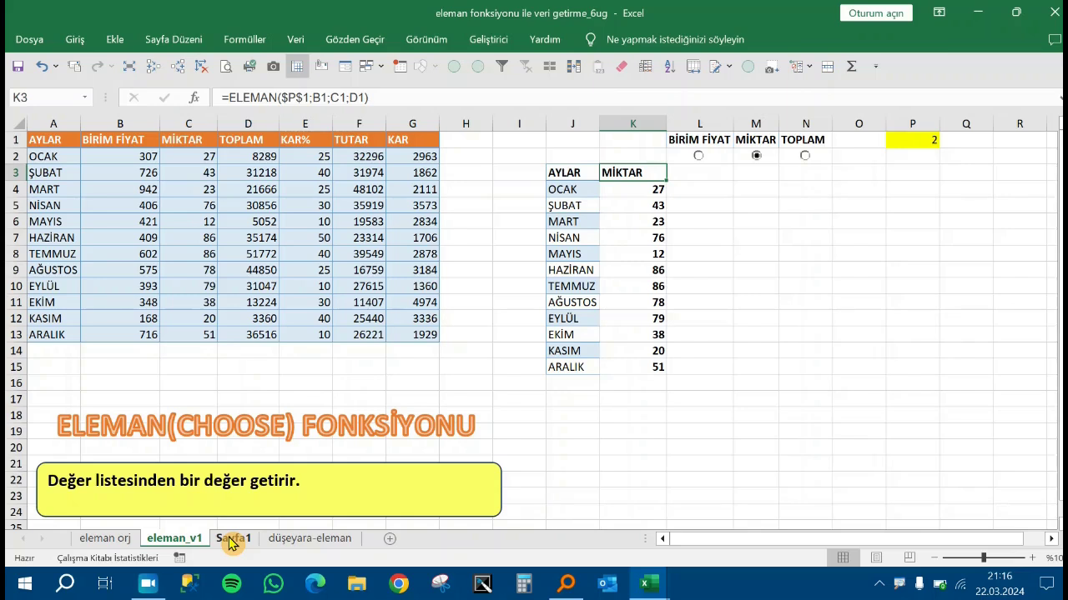
{"action": "left_click", "coordinate": [232, 540]}
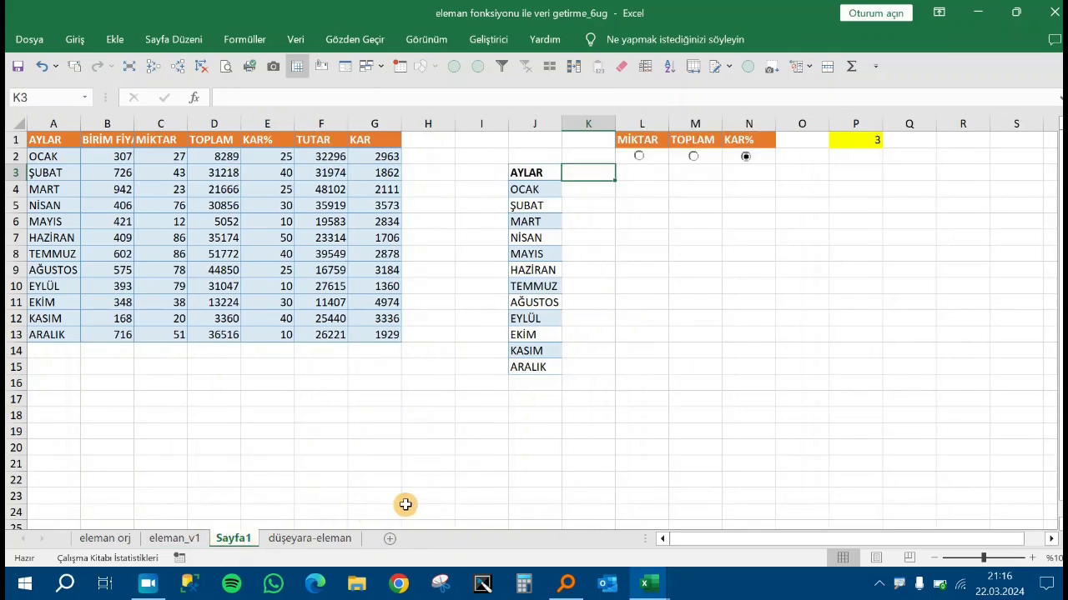
Type MİKTAR into K3 as a heading, then cancel the entry
{"action": "type", "text": "tu"}
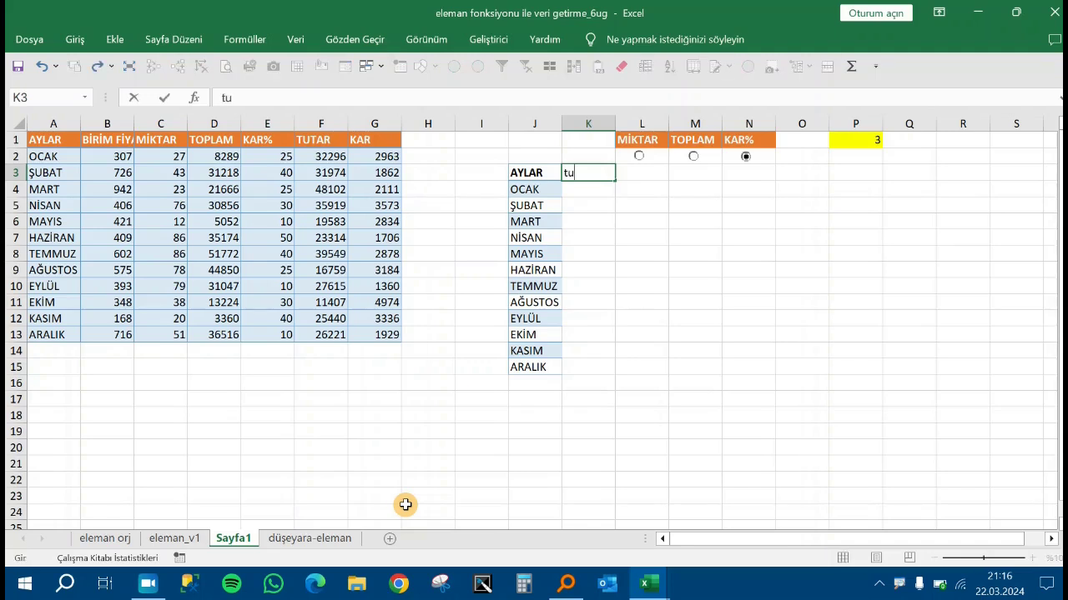
{"action": "key", "text": "BackSpace"}
{"action": "key", "text": "BackSpace"}
{"action": "key", "text": "Caps_Lock"}
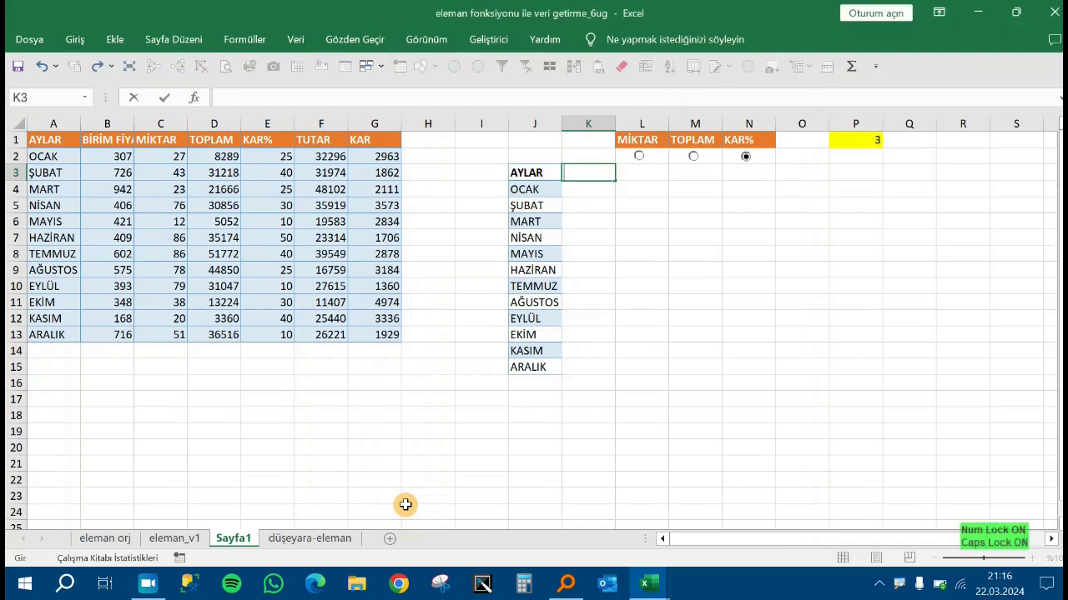
{"action": "type", "text": "T"}
{"action": "key", "text": "BackSpace"}
{"action": "type", "text": "M"}
{"action": "type", "text": "İKTAR"}
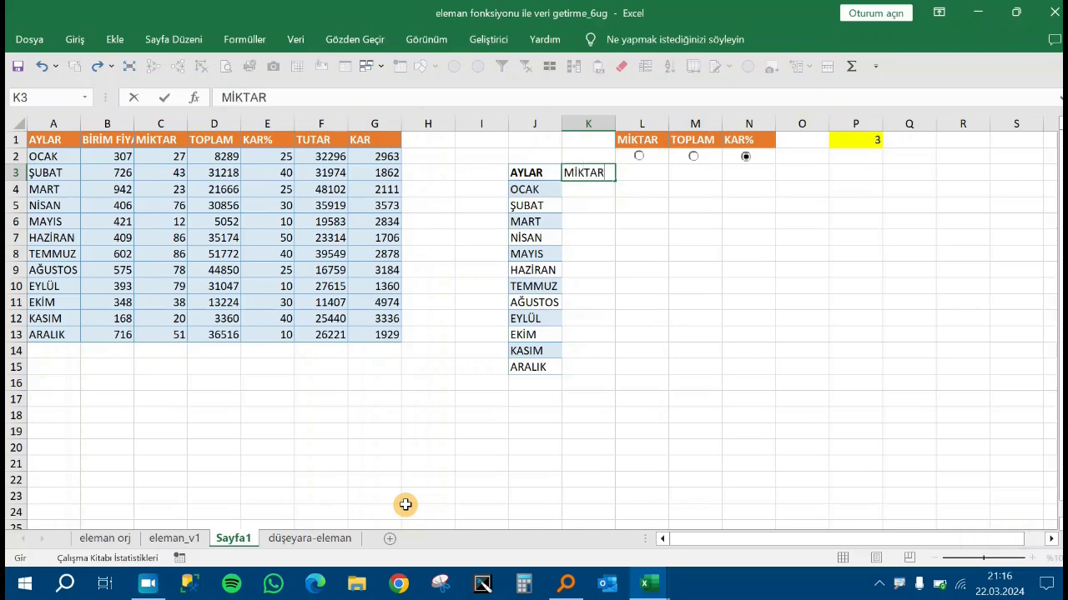
{"action": "key", "text": "Escape"}
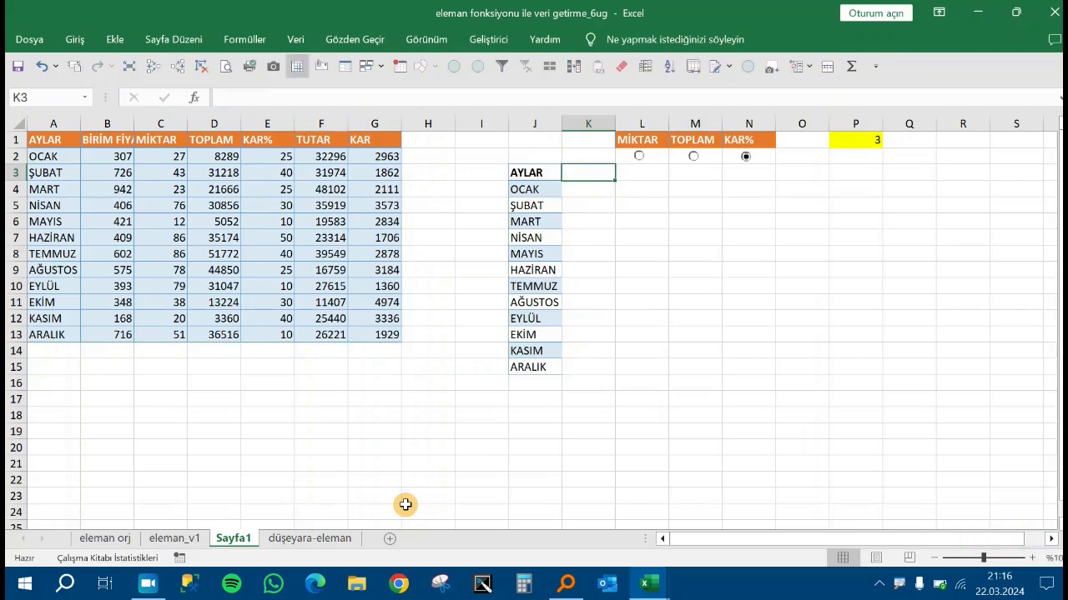
Begin =ELEMAN($P$1;C1 in K3, using absolute P1 as the index
{"action": "type", "text": "=ELAM"}
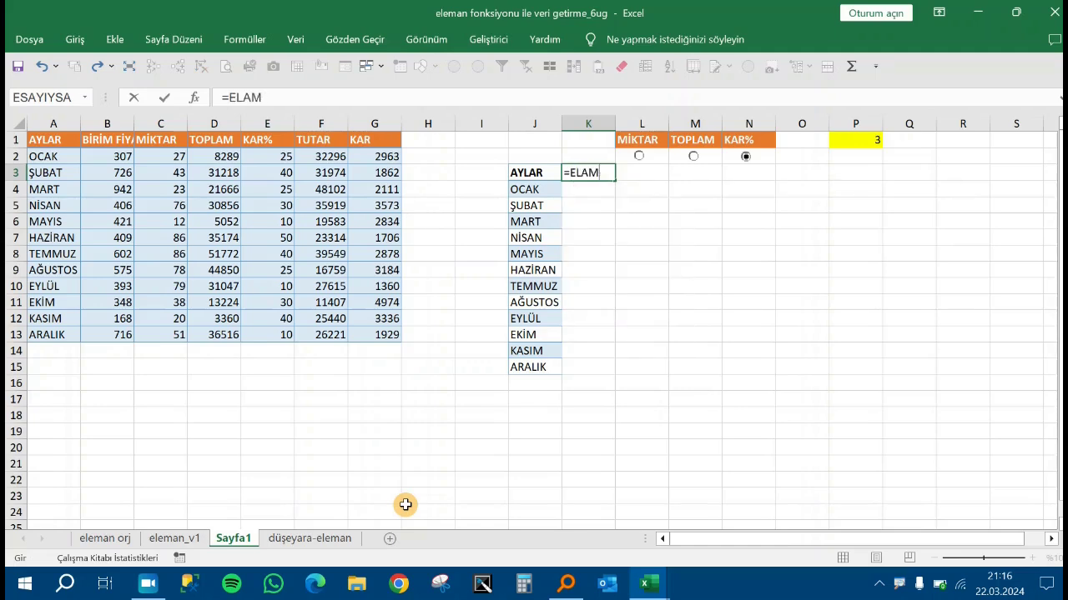
{"action": "key", "text": "BackSpace"}
{"action": "key", "text": "BackSpace"}
{"action": "key", "text": "Tab"}
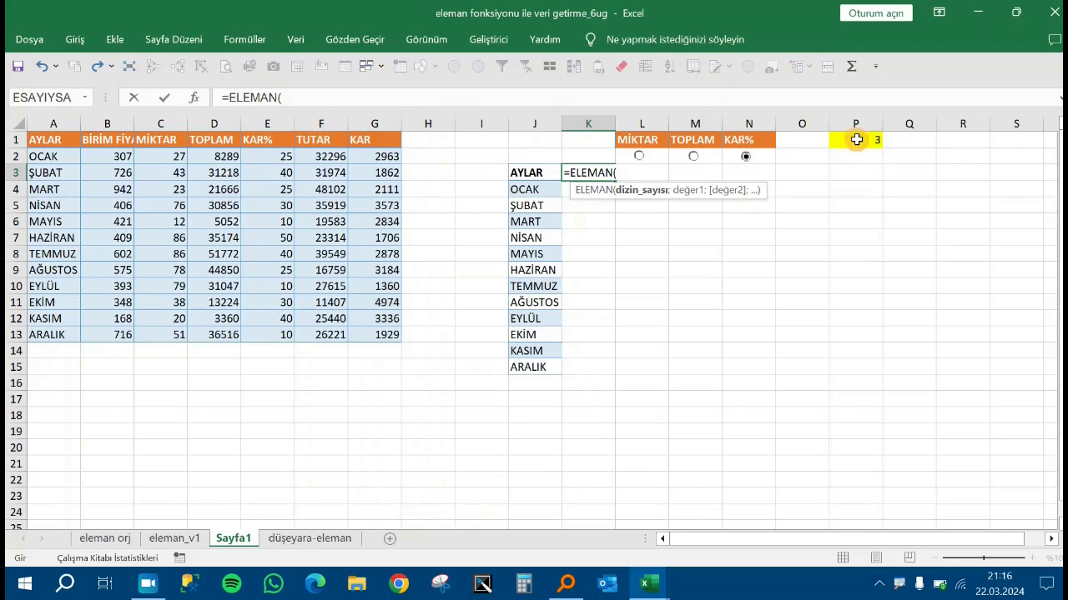
{"action": "left_click", "coordinate": [859, 139]}
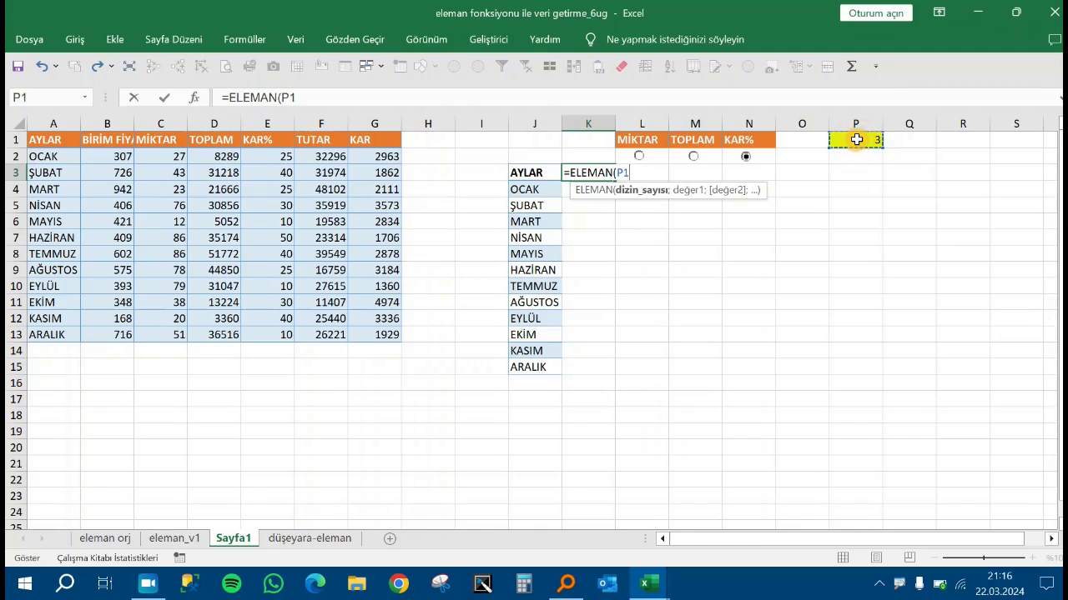
{"action": "key", "text": "F4"}
{"action": "type", "text": ";"}
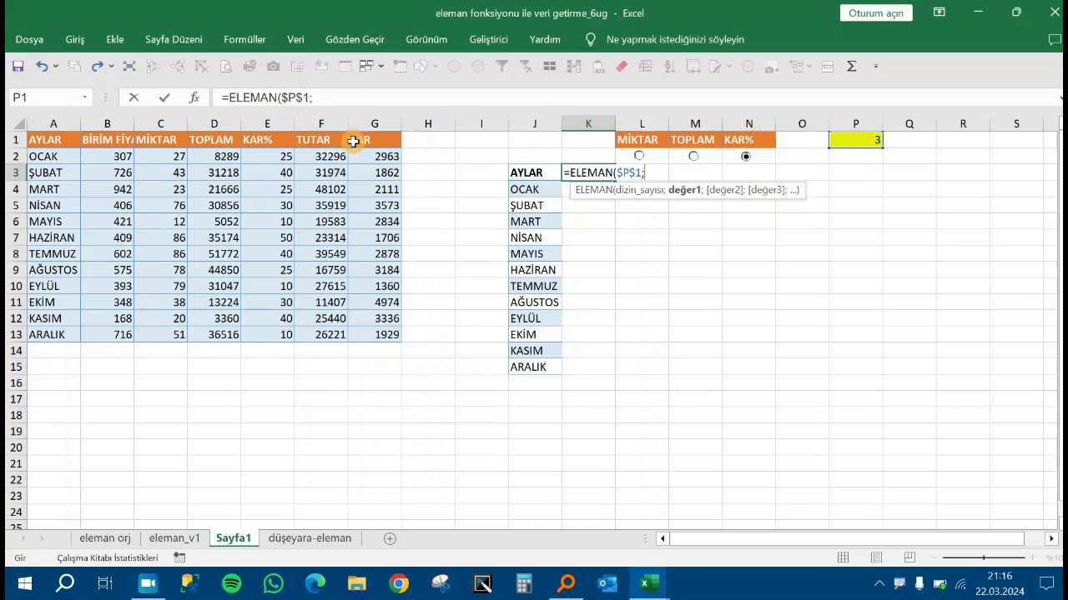
{"action": "left_click", "coordinate": [160, 140]}
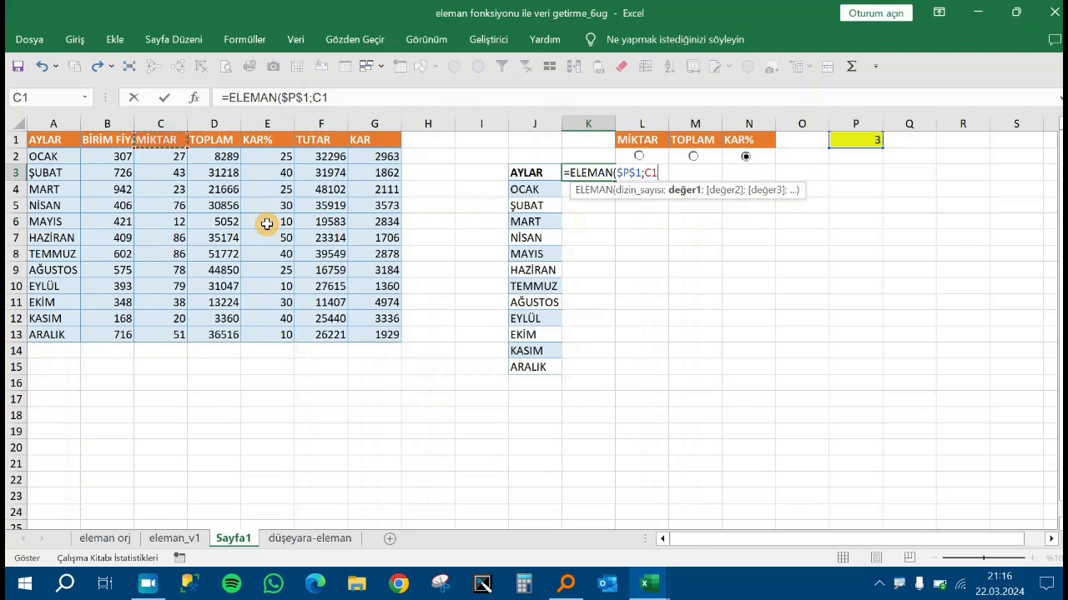
Try B1, C1 and D1 as value arguments, then delete them back to $P$1
{"action": "left_click", "coordinate": [122, 140]}
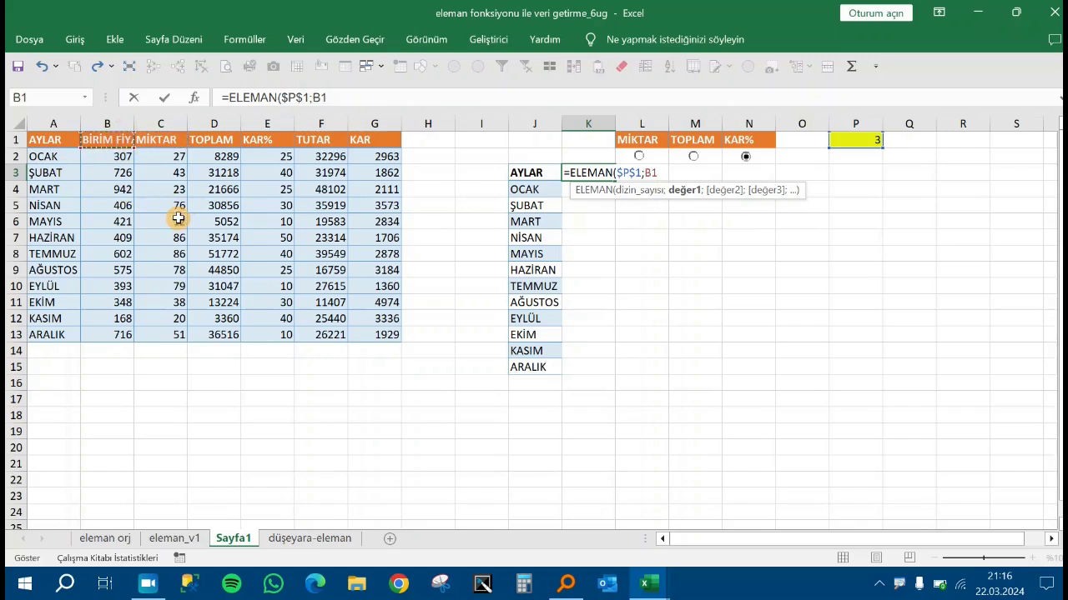
{"action": "type", "text": ";"}
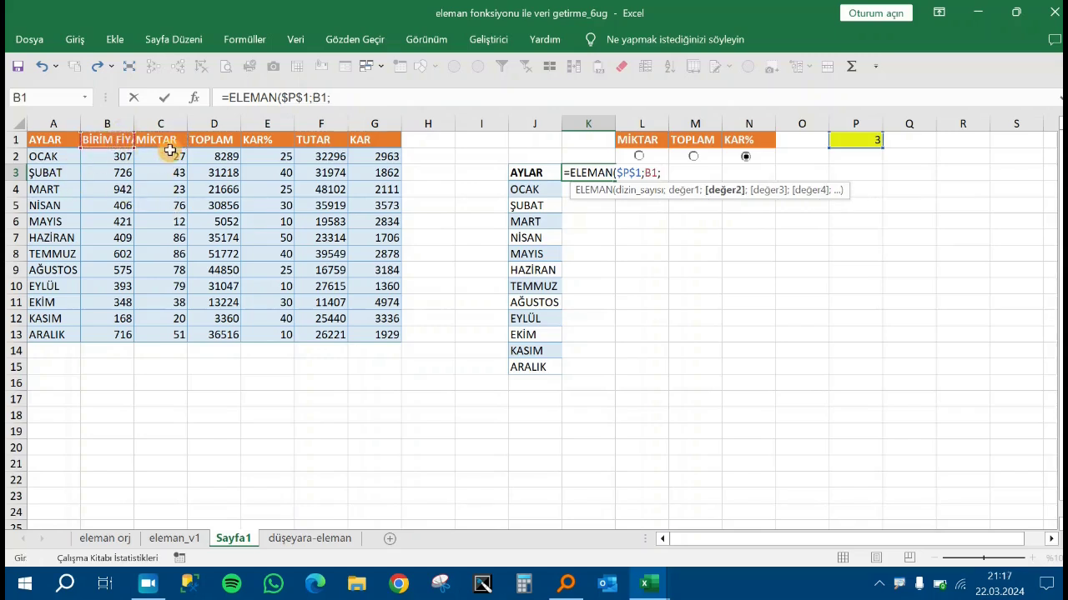
{"action": "left_click", "coordinate": [171, 141]}
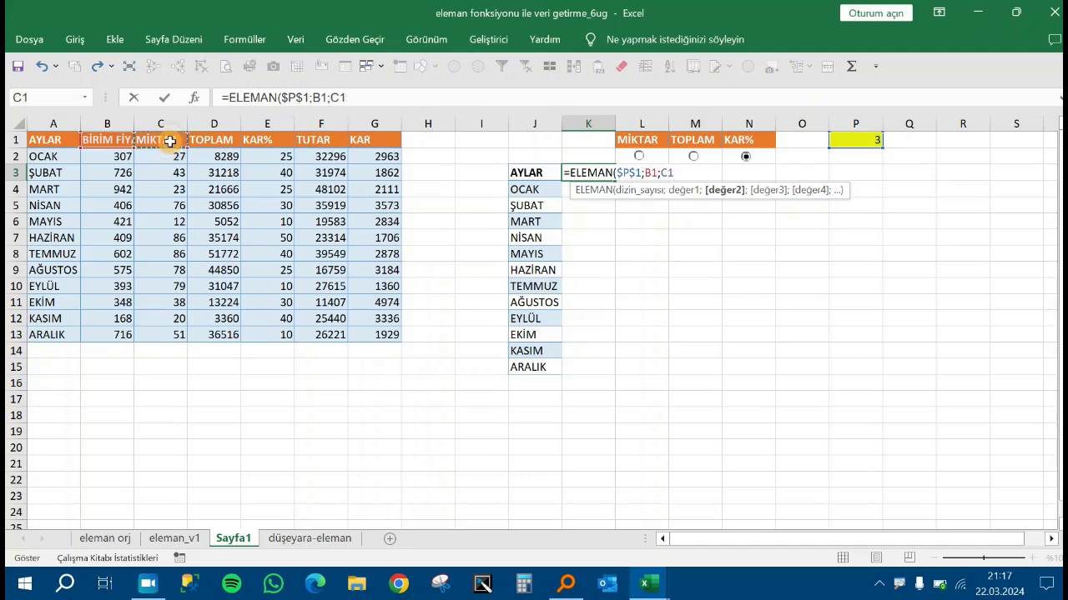
{"action": "type", "text": ";"}
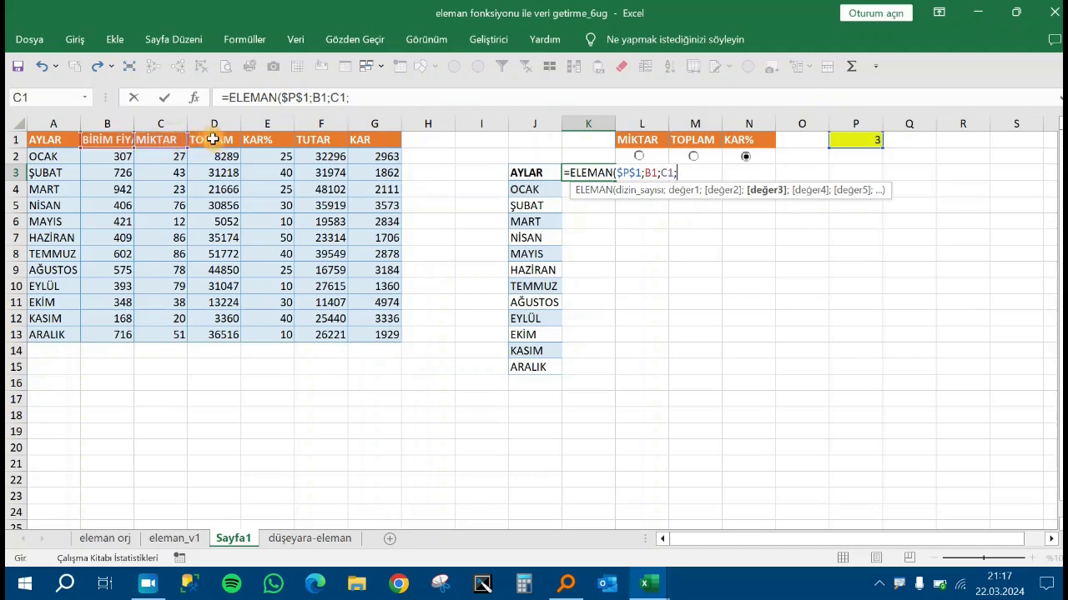
{"action": "left_click", "coordinate": [218, 142]}
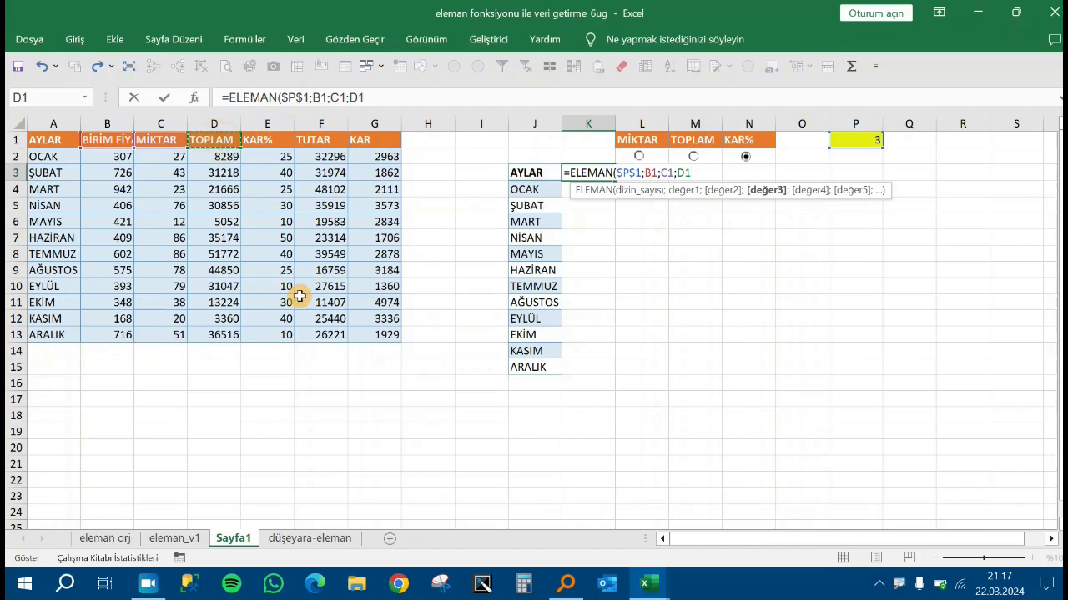
{"action": "left_click", "coordinate": [168, 140]}
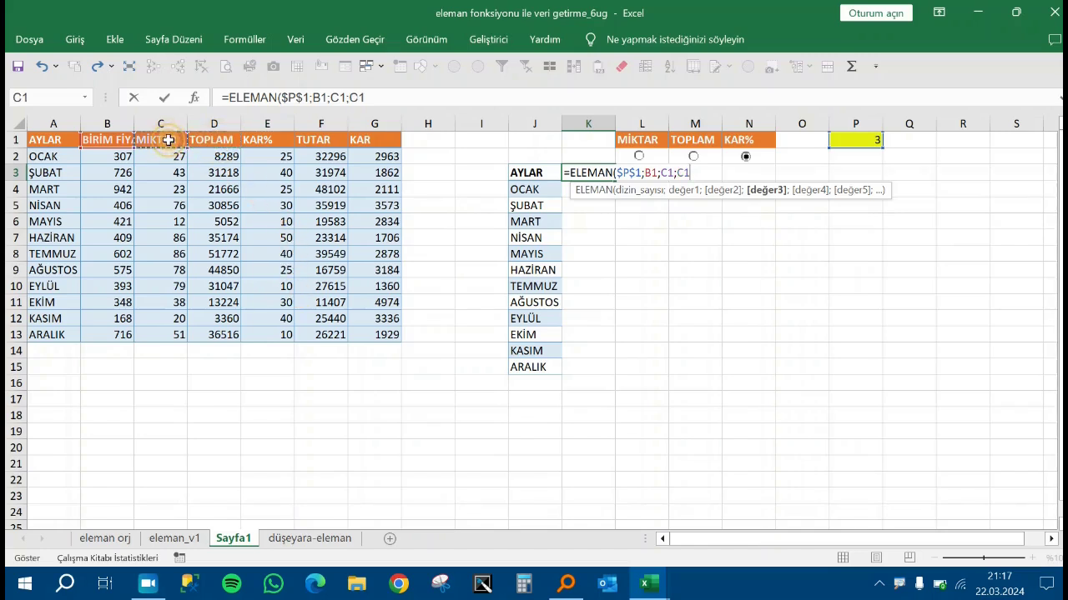
{"action": "key", "text": "BackSpace"}
{"action": "key", "text": "BackSpace"}
{"action": "key", "text": "BackSpace"}
{"action": "key", "text": "BackSpace"}
{"action": "key", "text": "BackSpace"}
{"action": "key", "text": "BackSpace"}
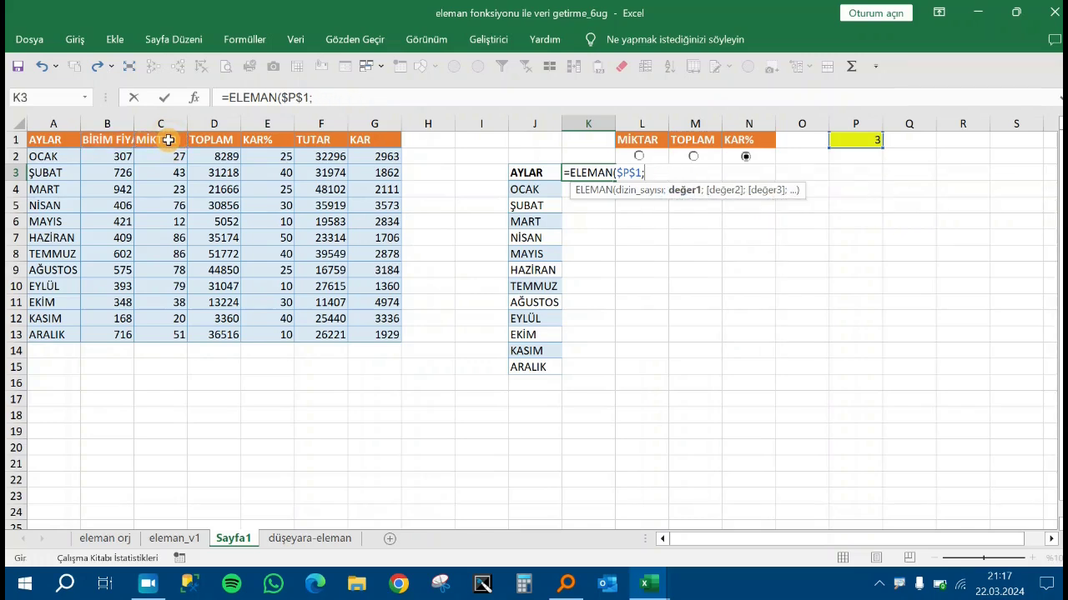
Complete =ELEMAN($P$1;C1;D1;E1) in K3 so it displays KAR%
{"action": "left_click", "coordinate": [168, 140]}
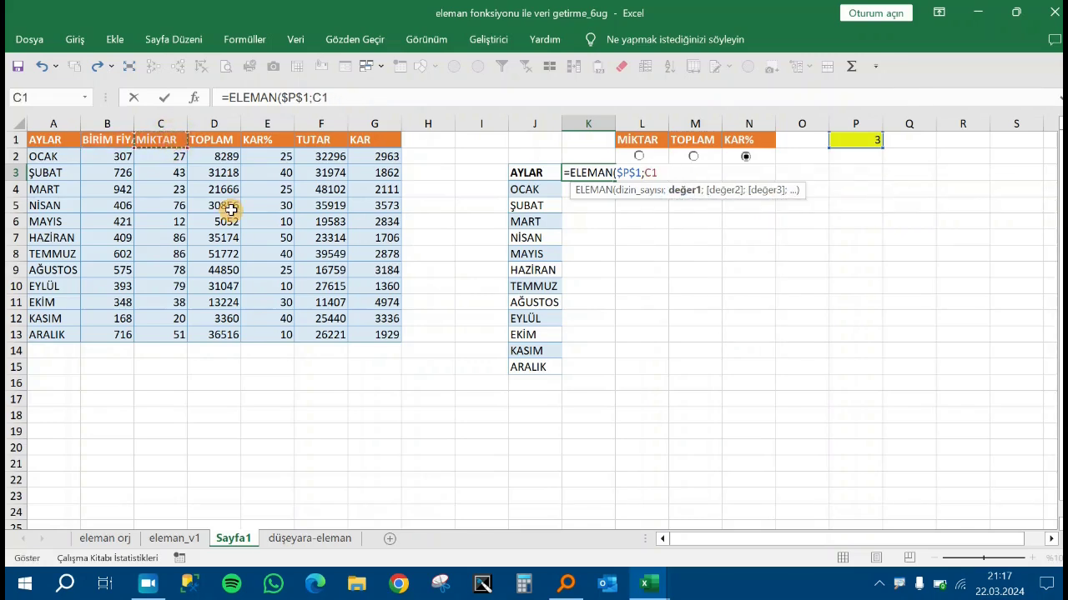
{"action": "type", "text": ";"}
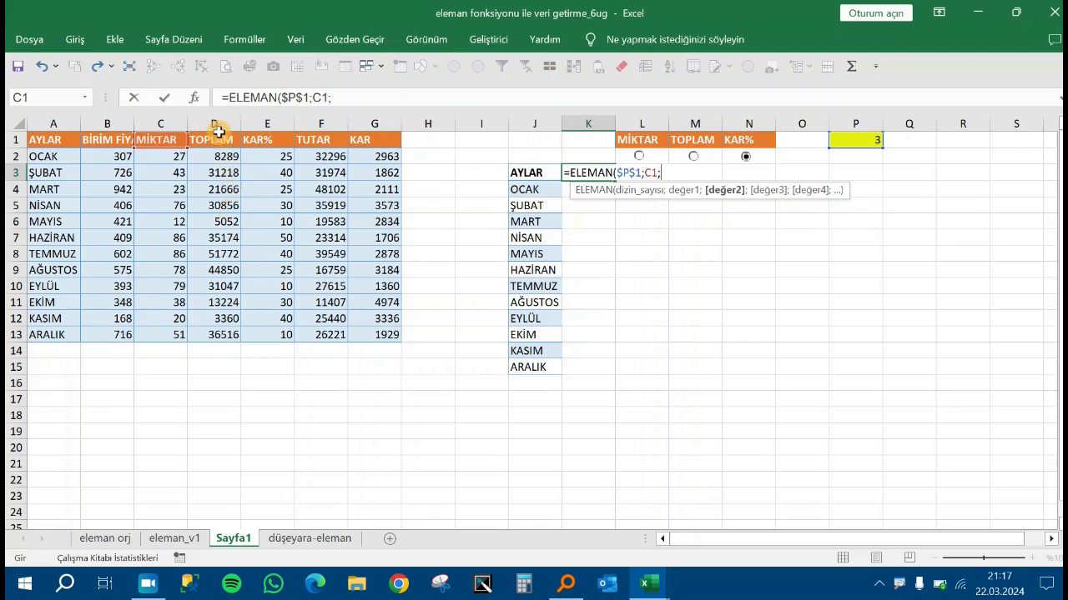
{"action": "left_click", "coordinate": [217, 137]}
{"action": "type", "text": ";"}
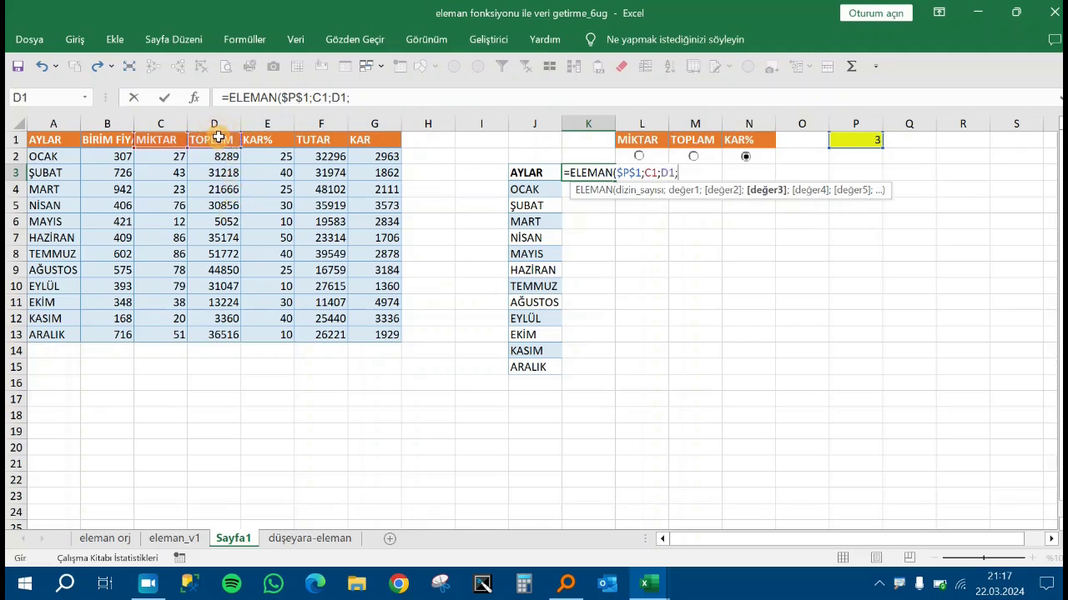
{"action": "left_click", "coordinate": [265, 139]}
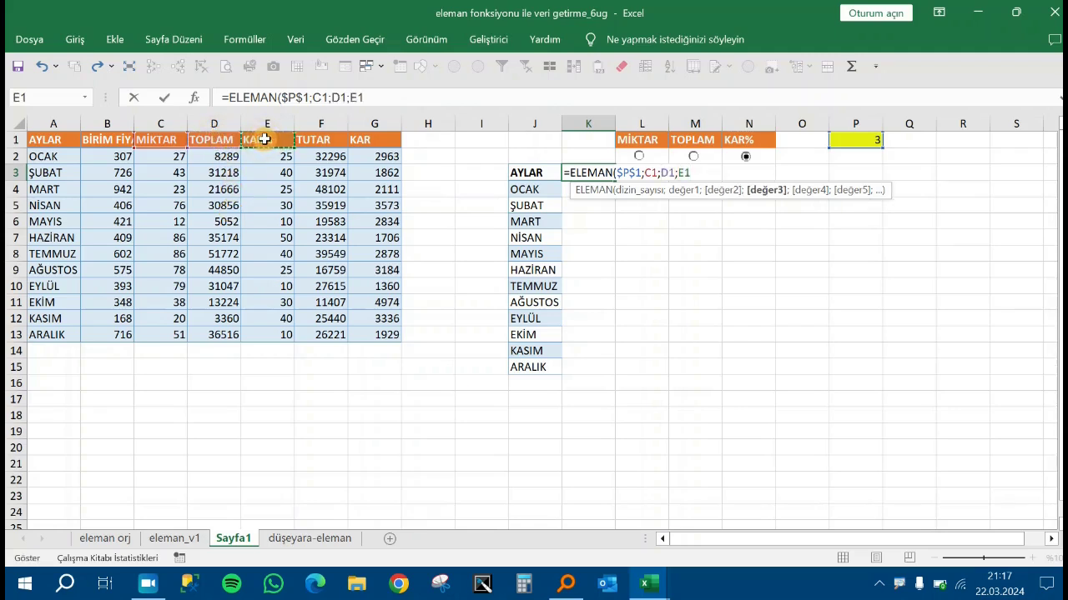
{"action": "type", "text": ")"}
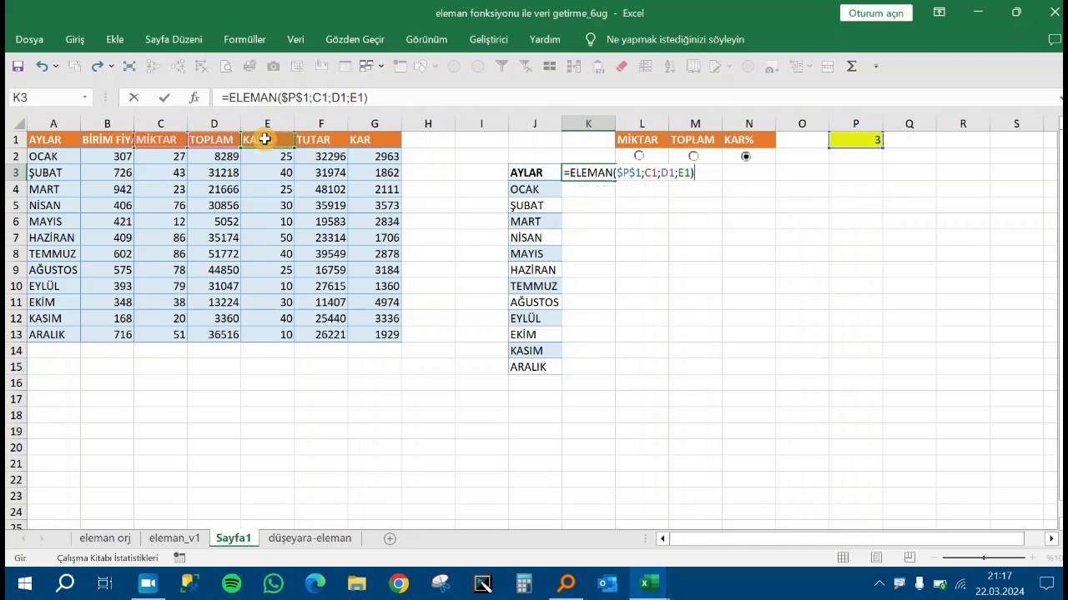
{"action": "key", "text": "Return"}
{"action": "key", "text": "Up"}
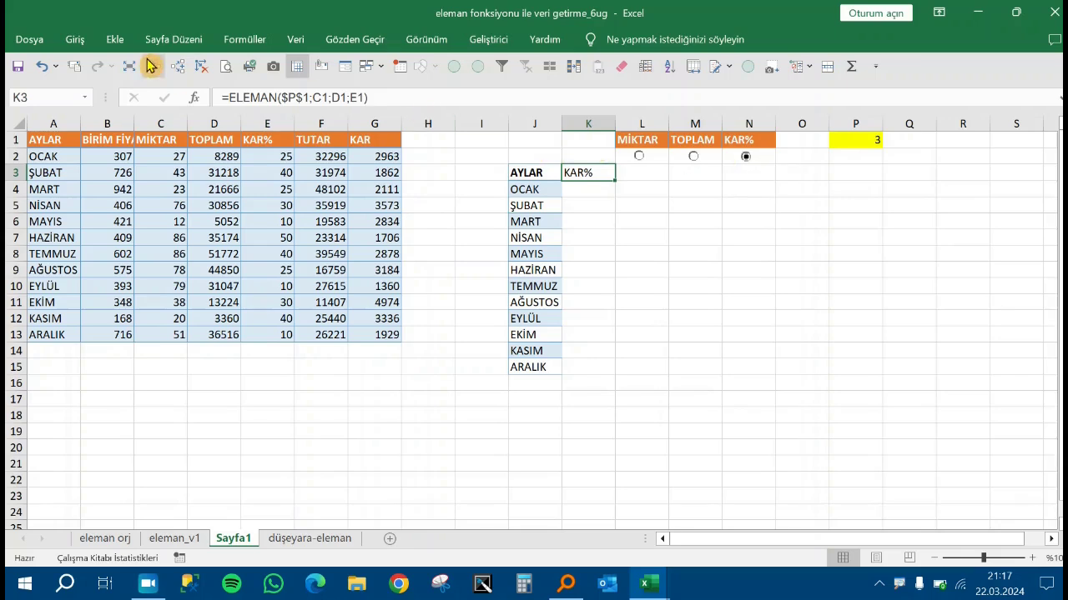
Bold K3, then test TOPLAM and MİKTAR so the heading shows MİKTAR with P1 at 1
{"action": "left_click", "coordinate": [75, 39]}
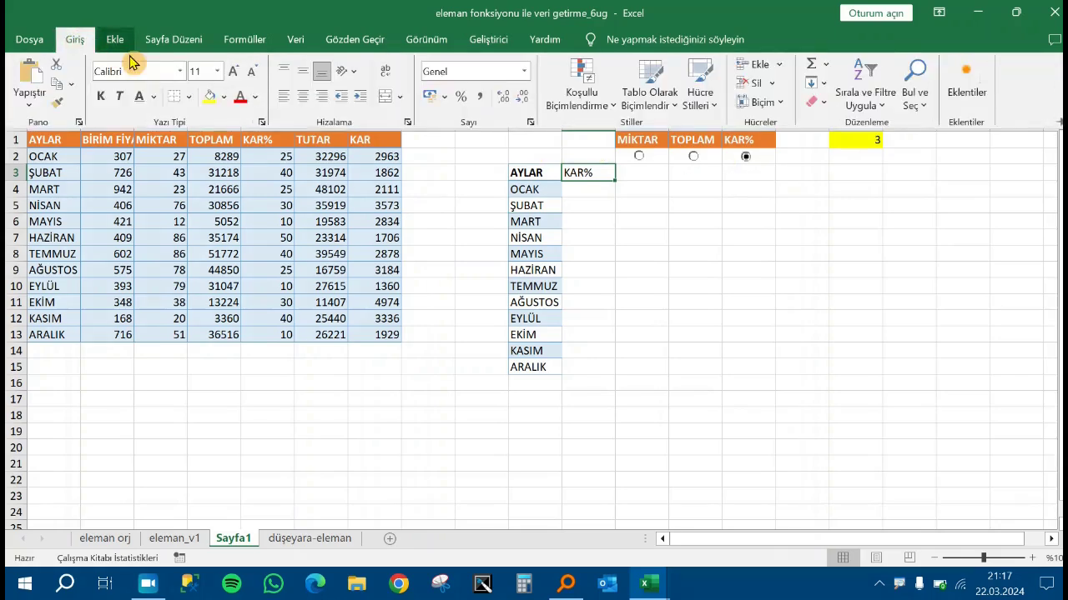
{"action": "left_click", "coordinate": [106, 99]}
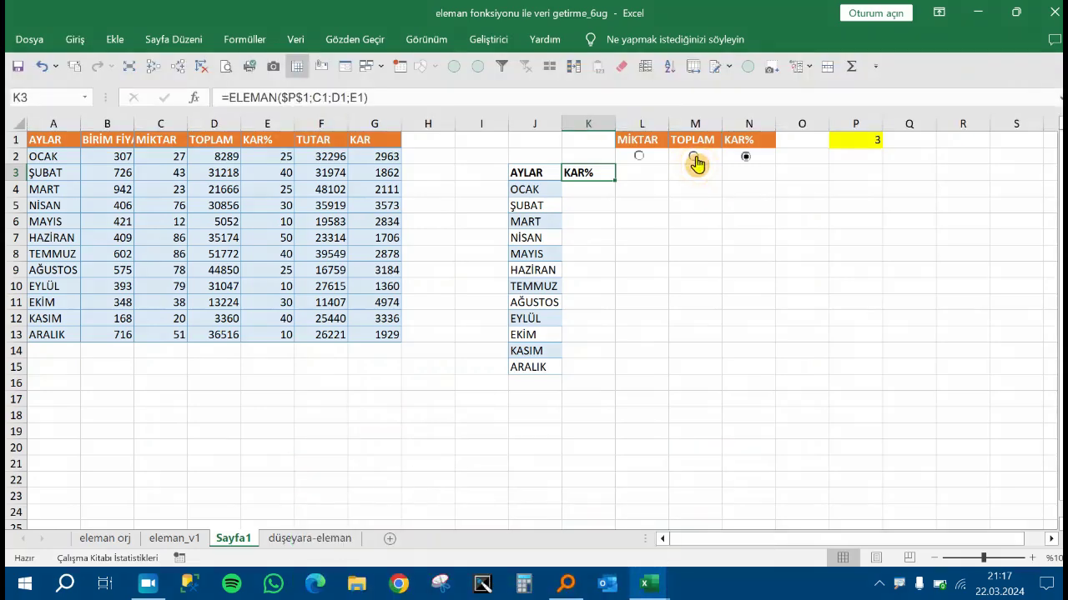
{"action": "left_click", "coordinate": [696, 162]}
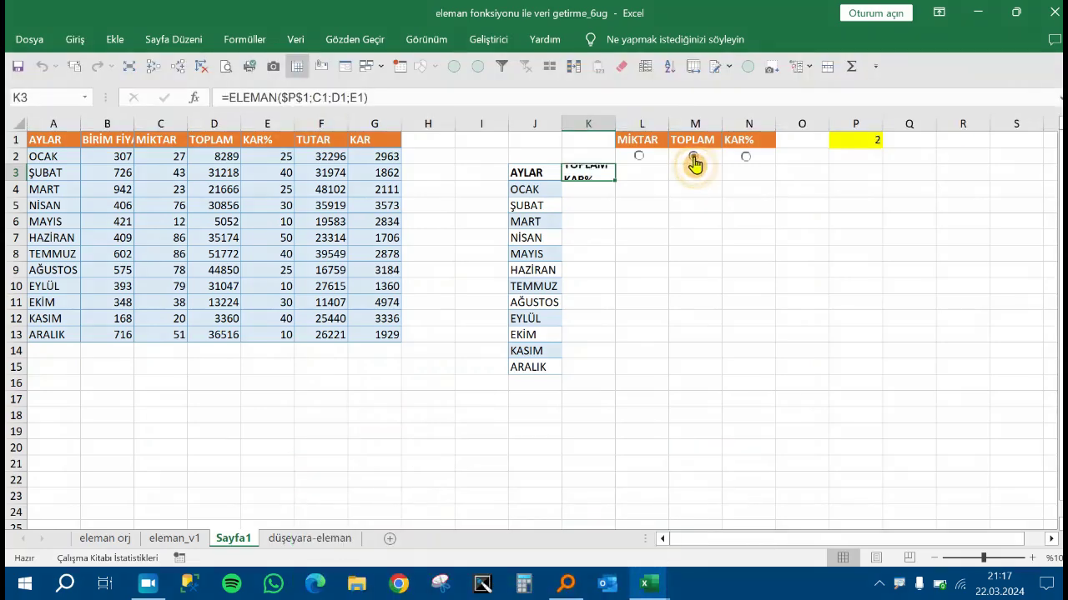
{"action": "left_click", "coordinate": [640, 162]}
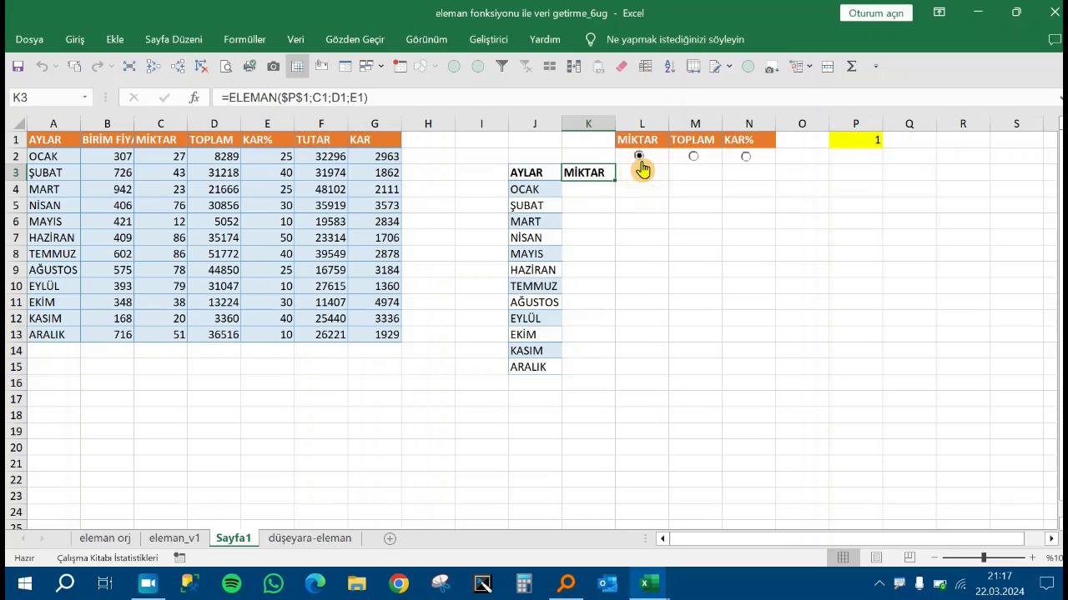
{"action": "left_click", "coordinate": [598, 193]}
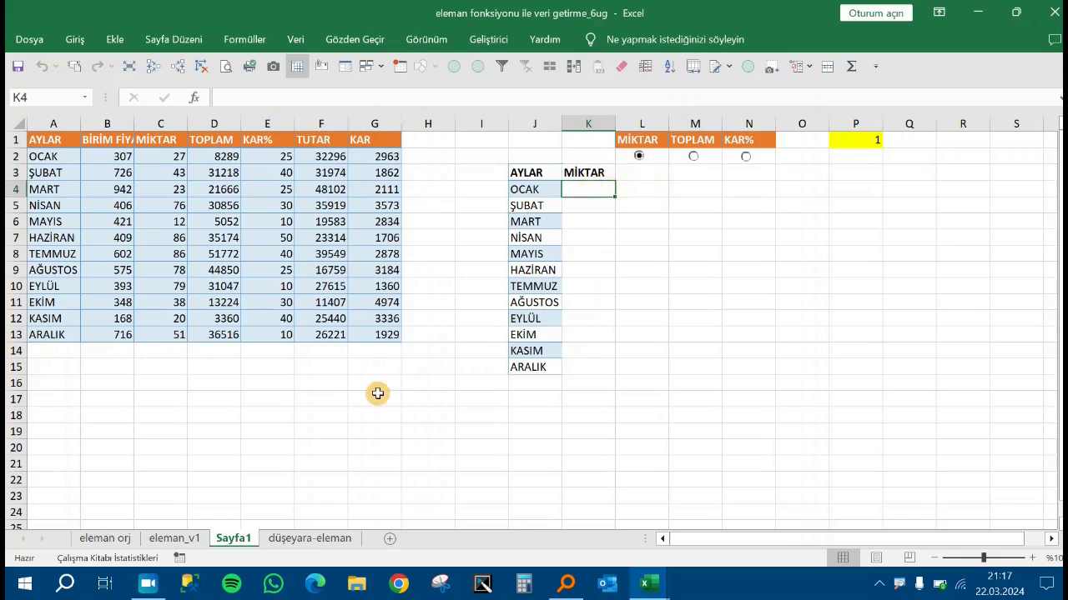
On the eleman_v1 sheet, compare the K3 heading formula with K4's =ELEMAN($P$1;B2;C2;D2)
{"action": "left_click", "coordinate": [190, 541]}
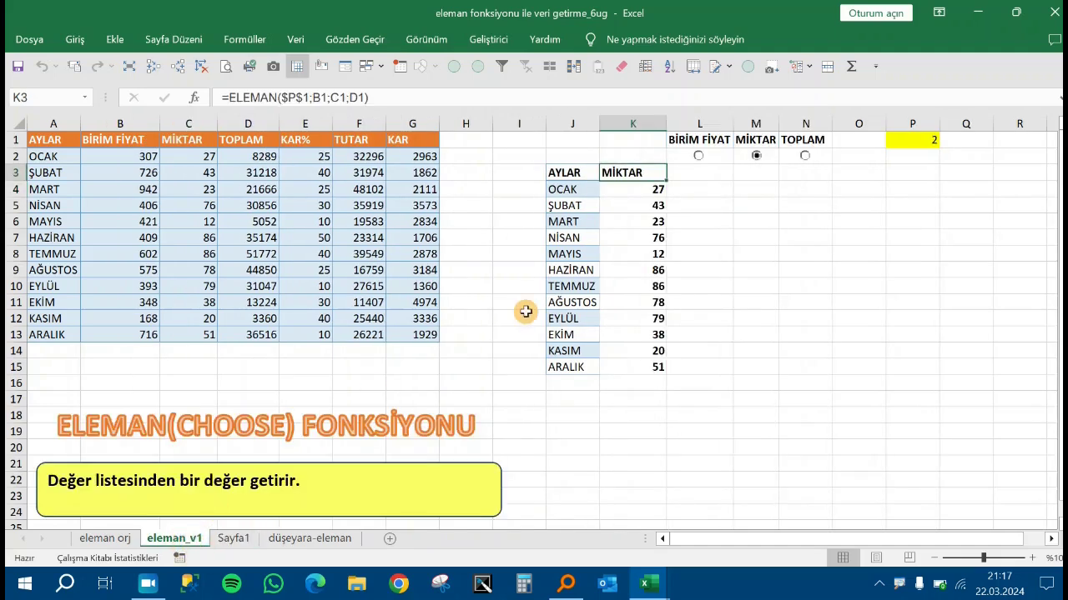
{"action": "key", "text": "Down"}
{"action": "key", "text": "Left"}
{"action": "key", "text": "Right"}
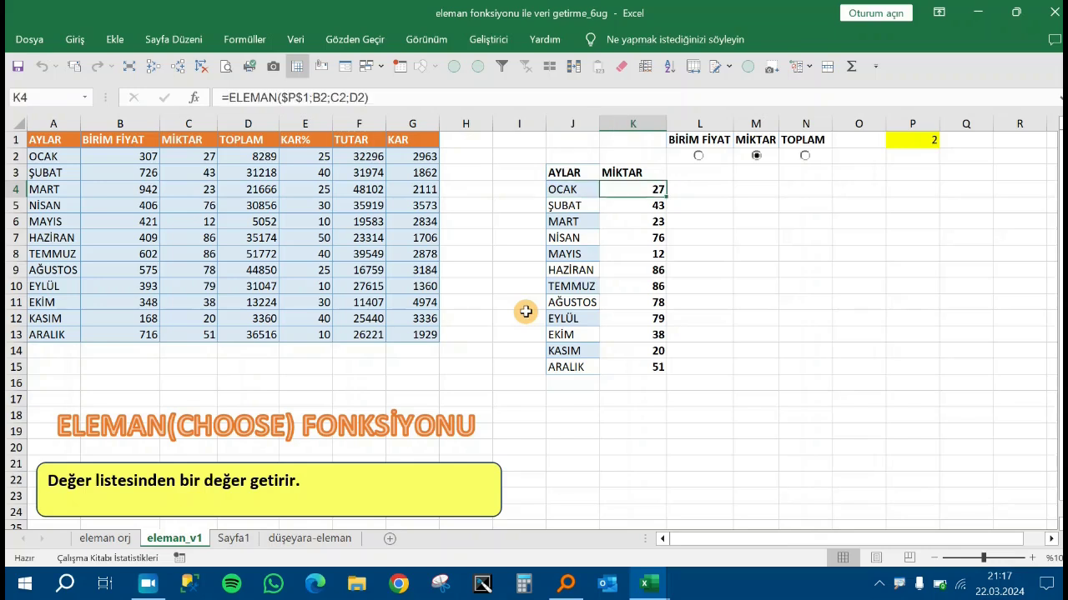
{"action": "key", "text": "Up"}
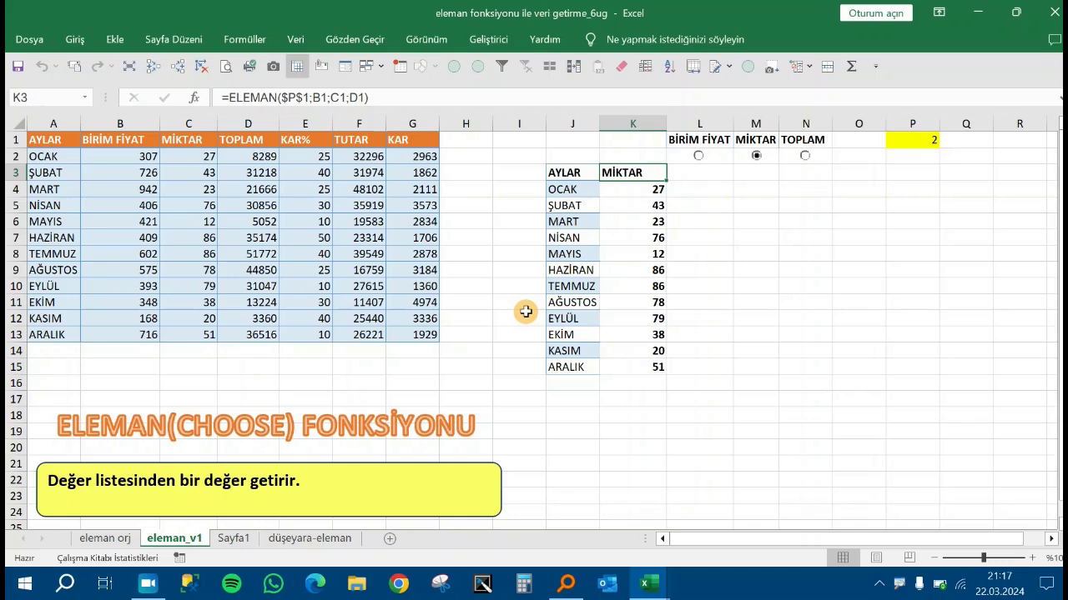
{"action": "key", "text": "Down"}
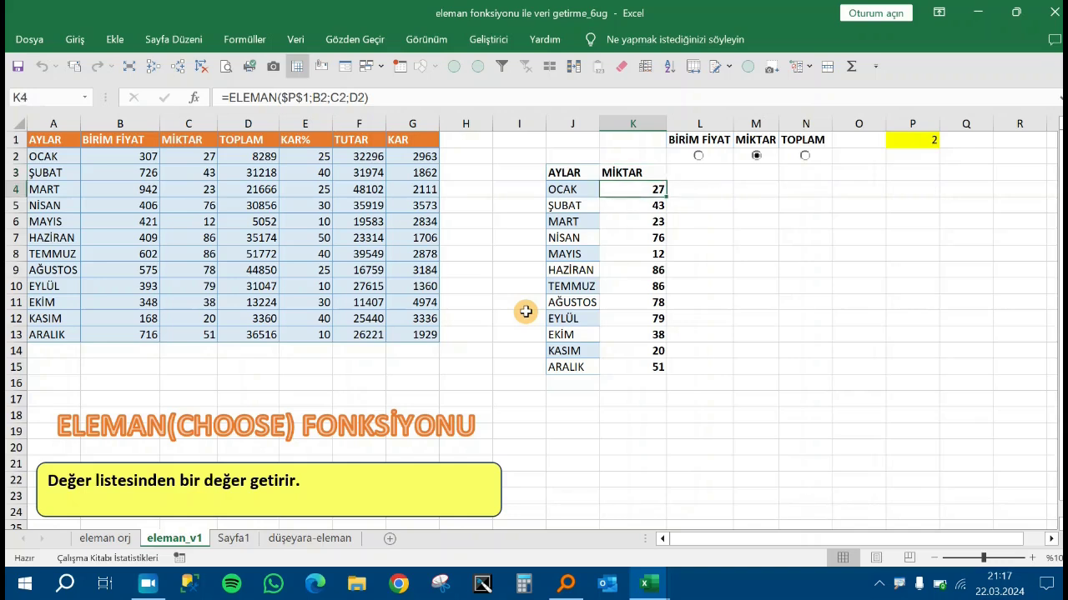
{"action": "key", "text": "Up"}
{"action": "key", "text": "Down"}
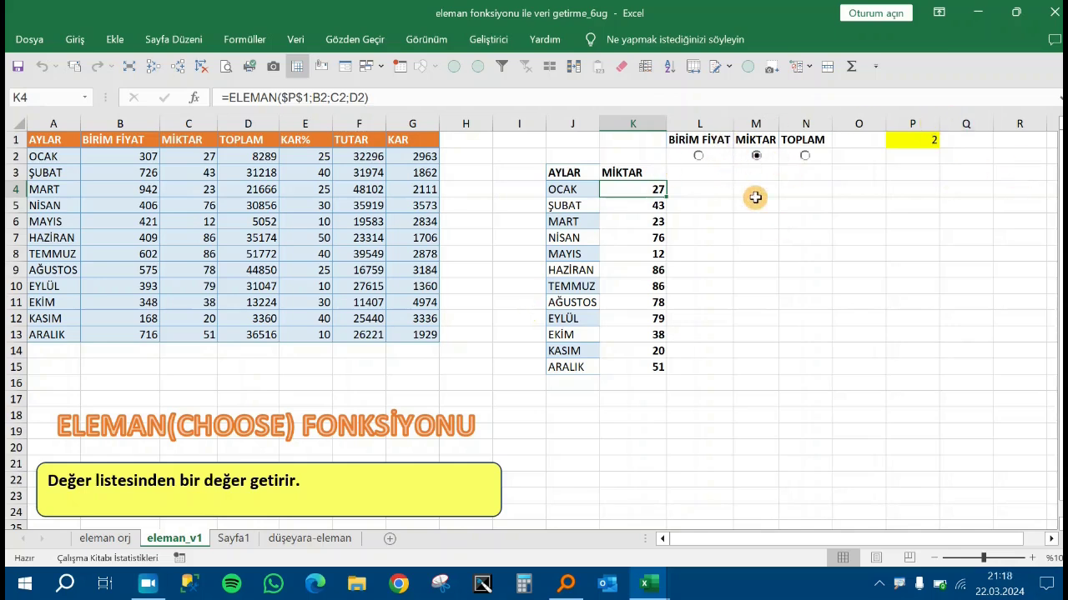
{"action": "key", "text": "Up"}
{"action": "key", "text": "Down"}
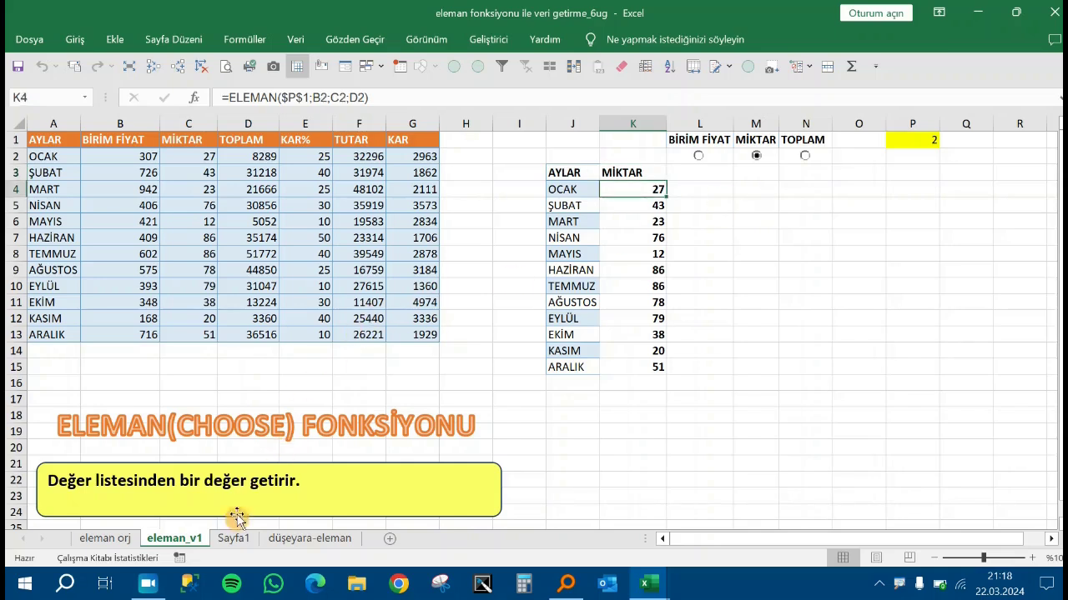
On Sayfa1, start an ELEMAN formula in K4 using absolute $P$1 as the index
{"action": "left_click", "coordinate": [238, 539]}
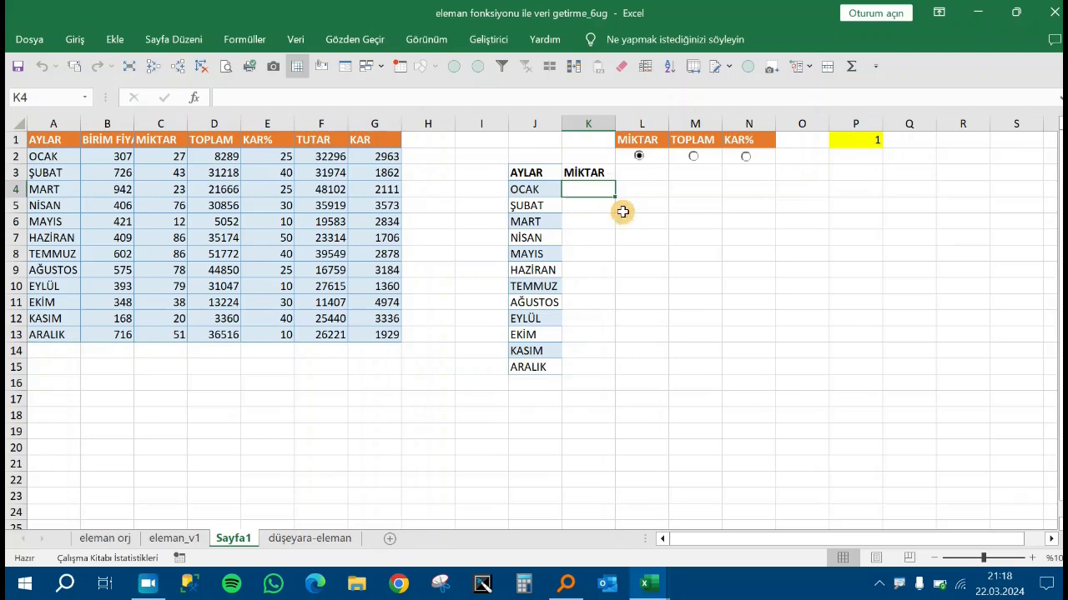
{"action": "type", "text": "="}
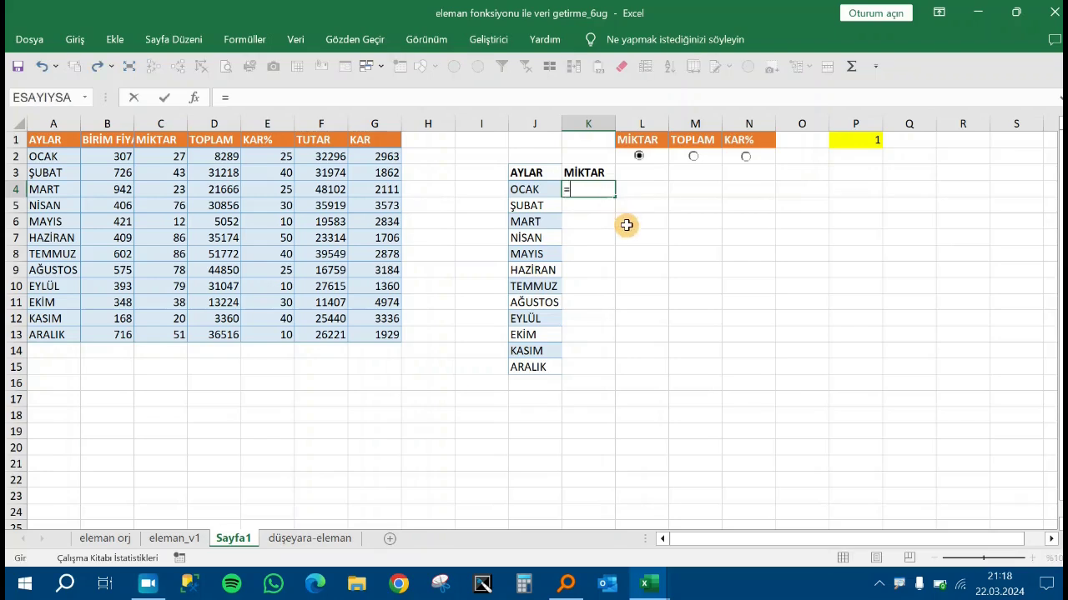
{"action": "type", "text": "ELE"}
{"action": "key", "text": "Tab"}
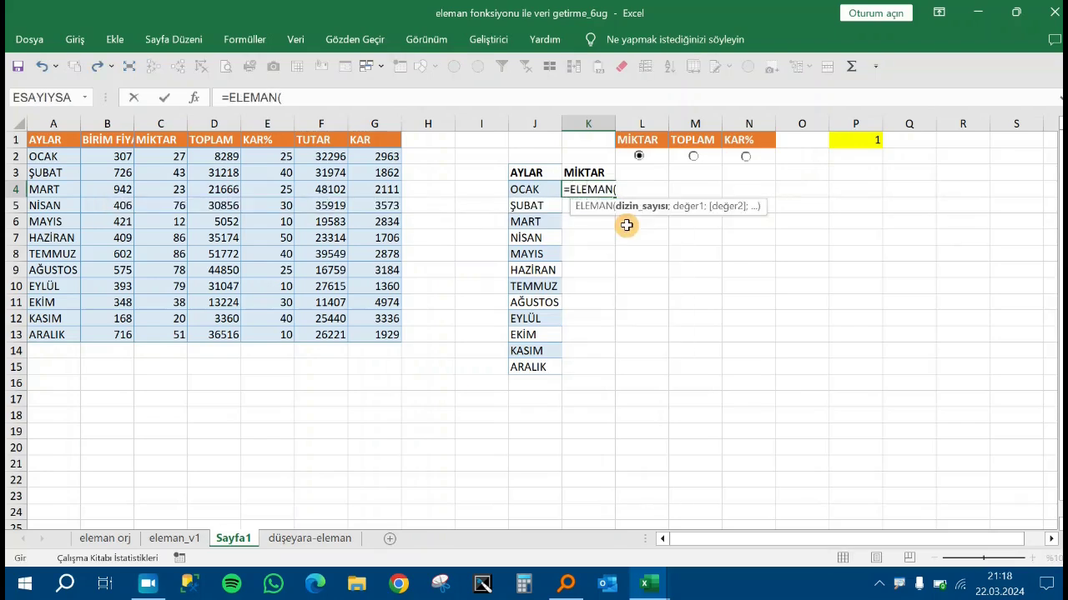
{"action": "left_click", "coordinate": [863, 140]}
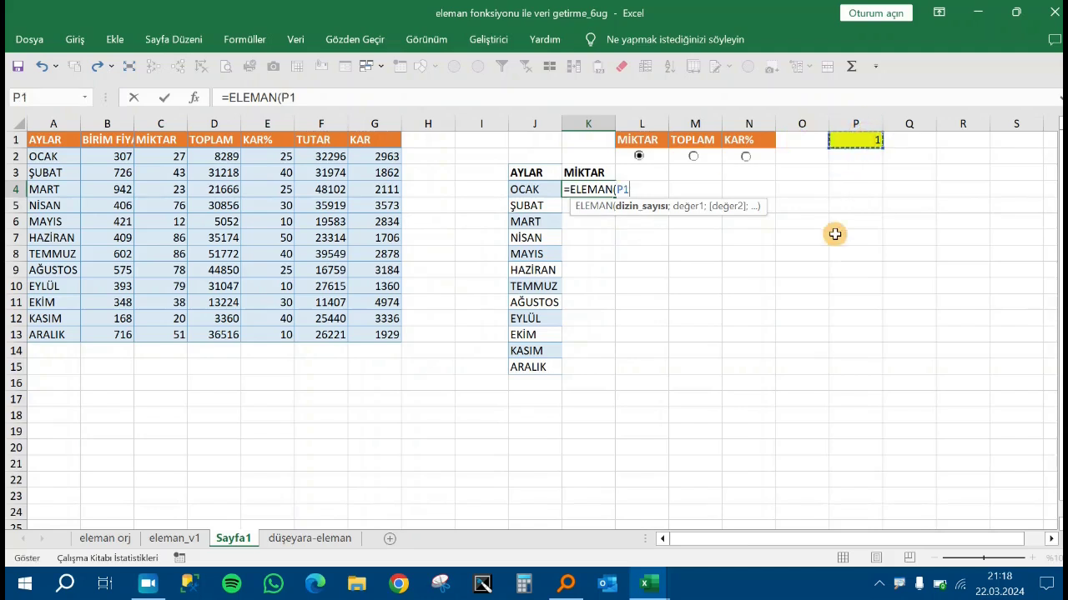
{"action": "key", "text": "F4"}
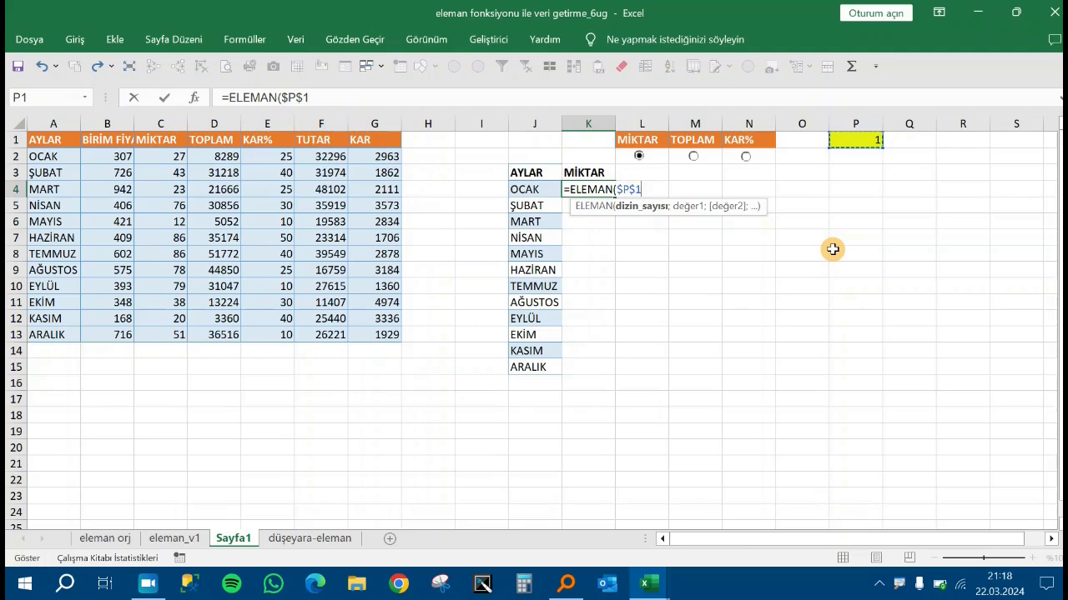
{"action": "type", "text": ";"}
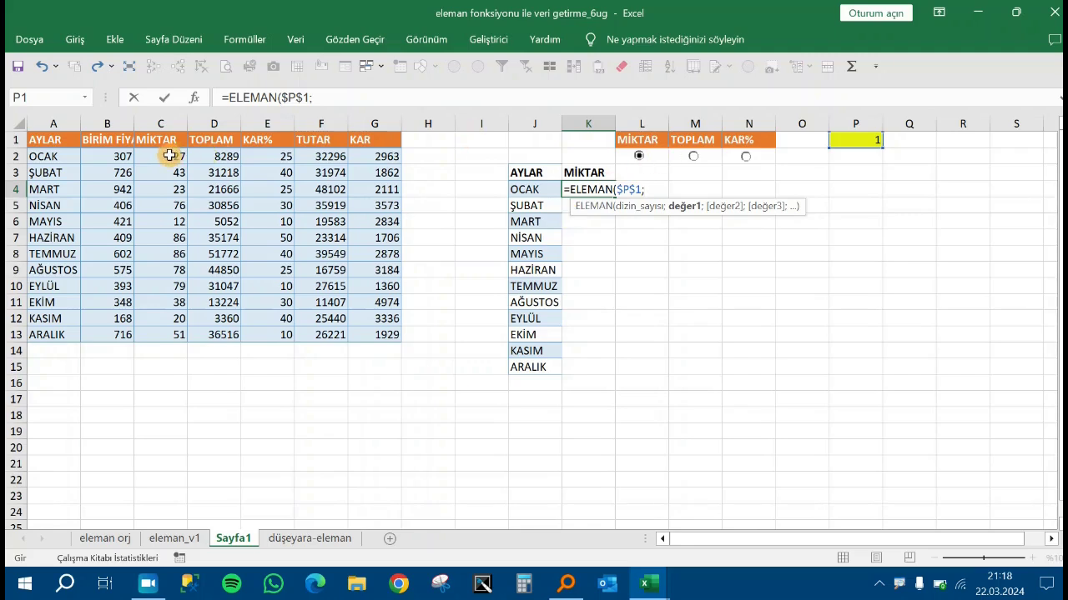
Add C2, D2 and E2 as choices, completing =ELEMAN($P$1;C2;D2;E2) in K4
{"action": "left_click", "coordinate": [161, 157]}
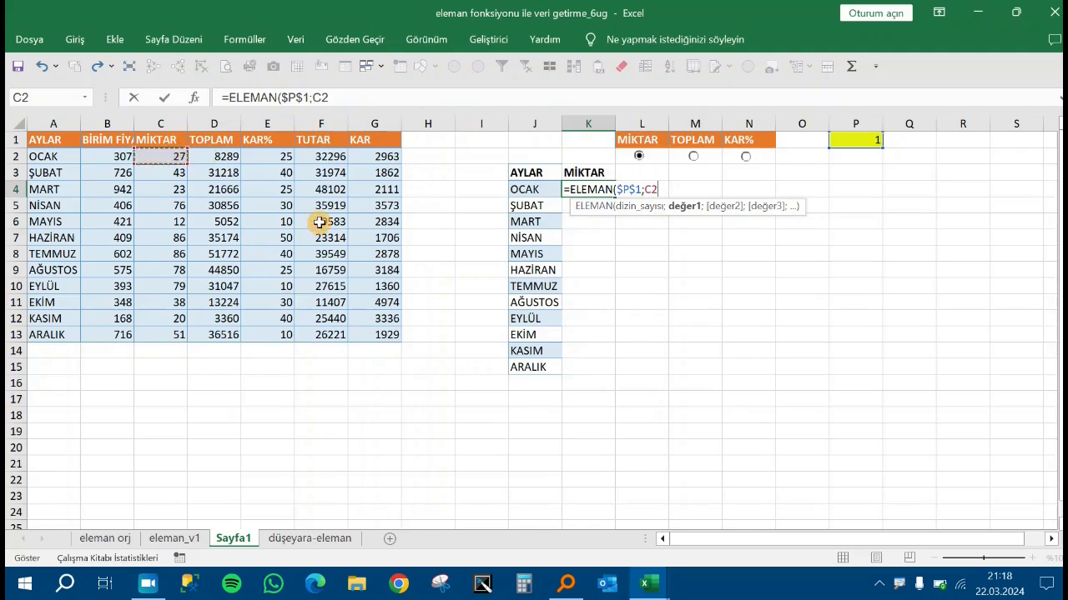
{"action": "type", "text": ";"}
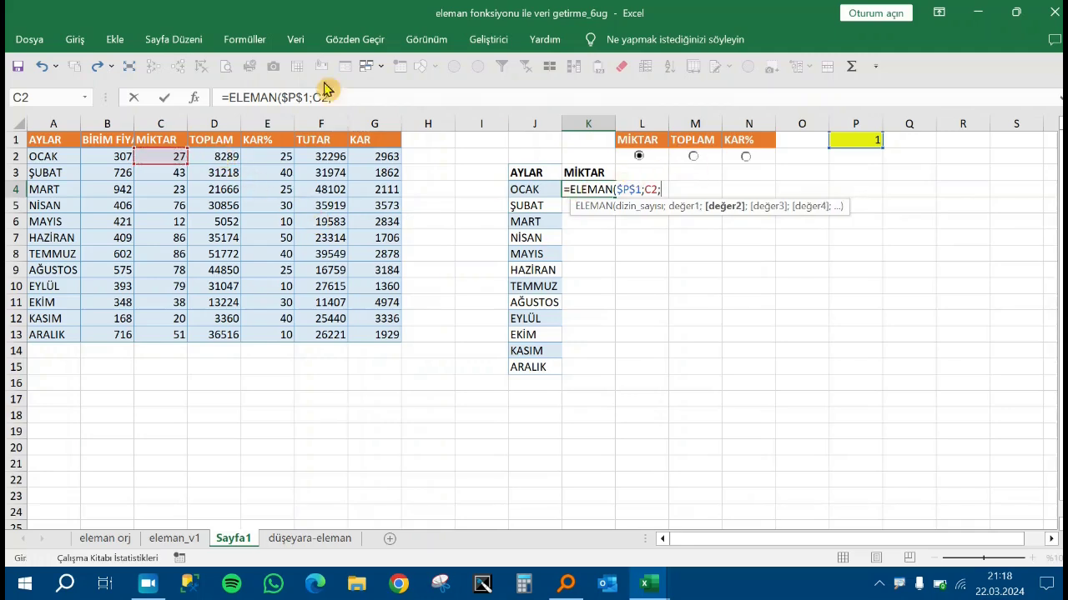
{"action": "left_click", "coordinate": [220, 155]}
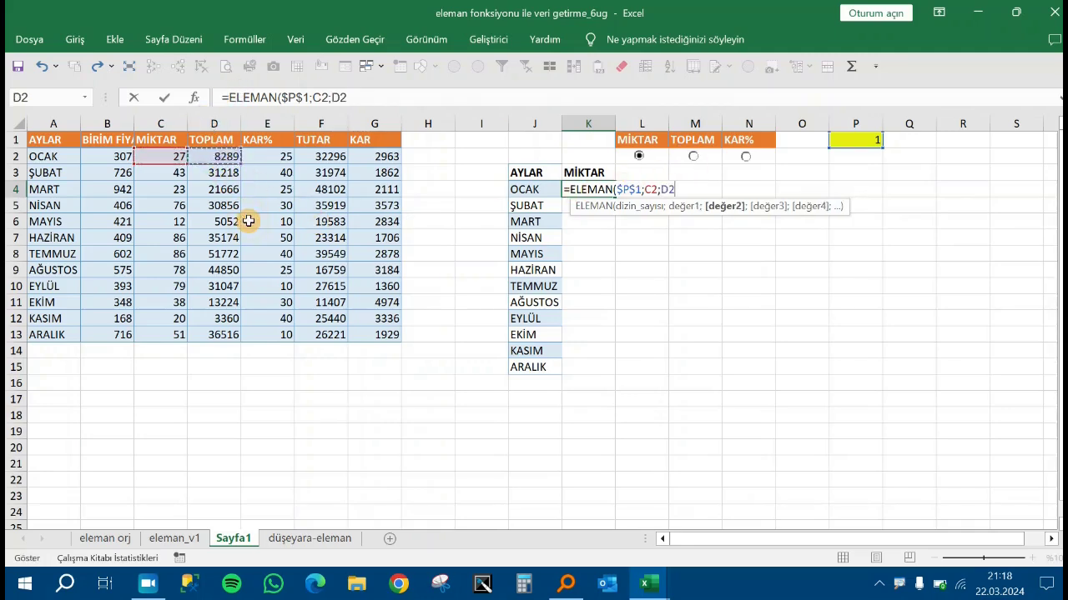
{"action": "type", "text": ";"}
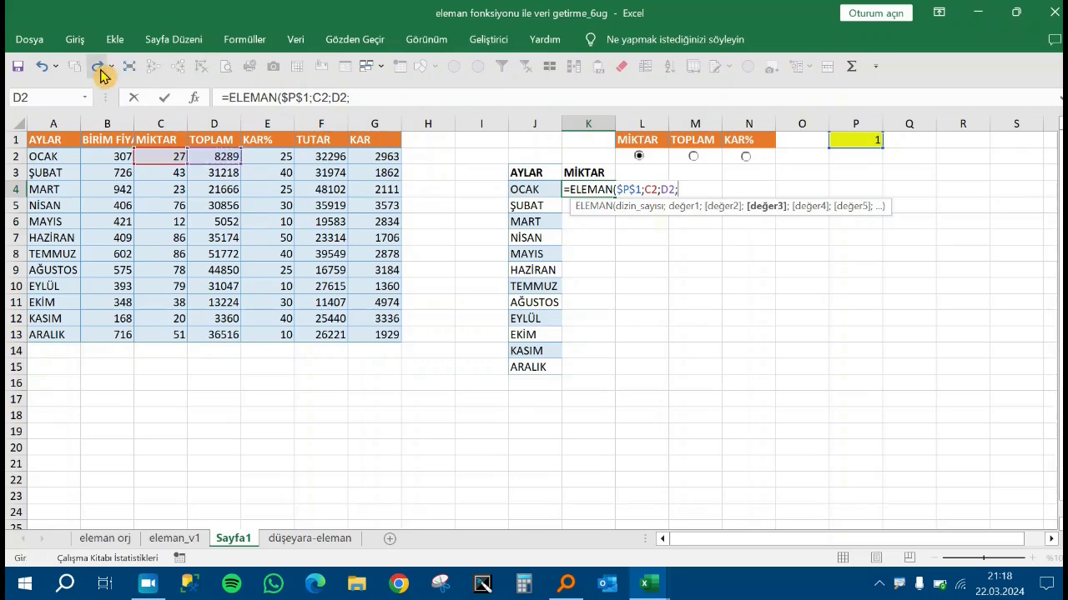
{"action": "left_click", "coordinate": [264, 157]}
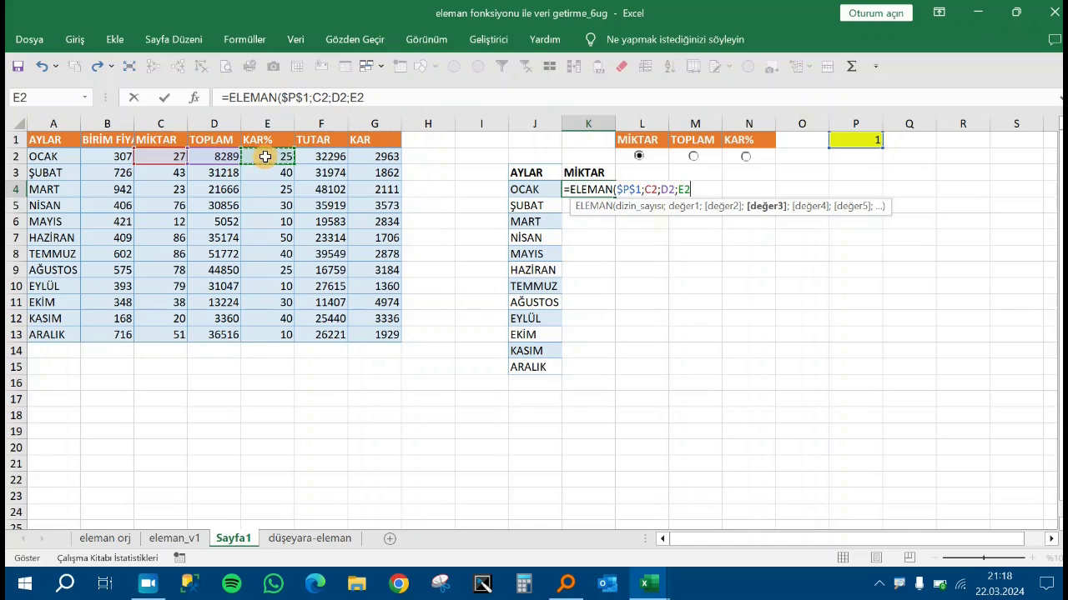
{"action": "type", "text": ")"}
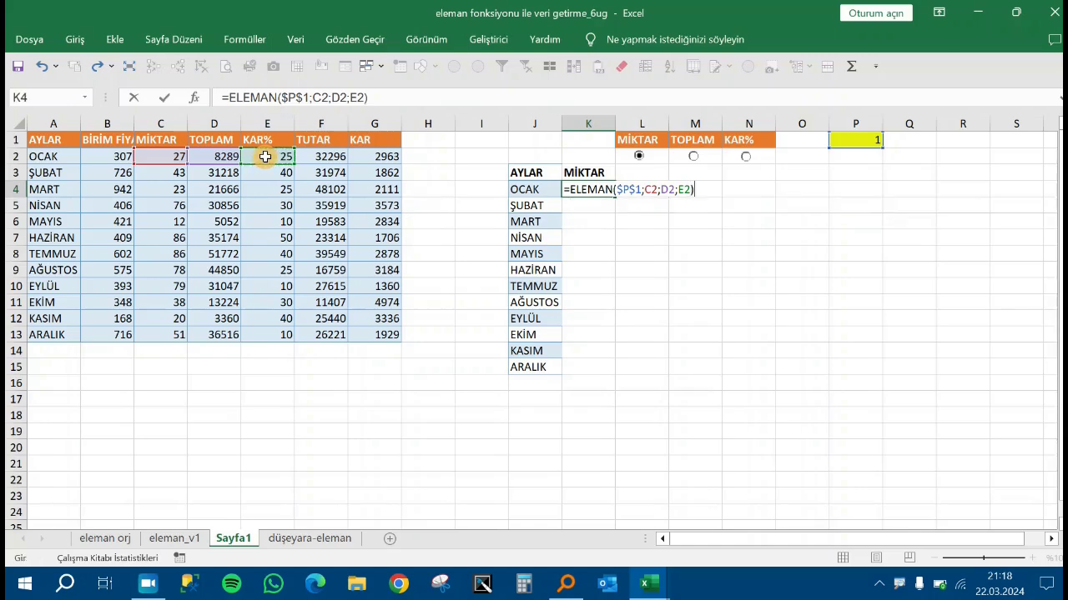
{"action": "key", "text": "Return"}
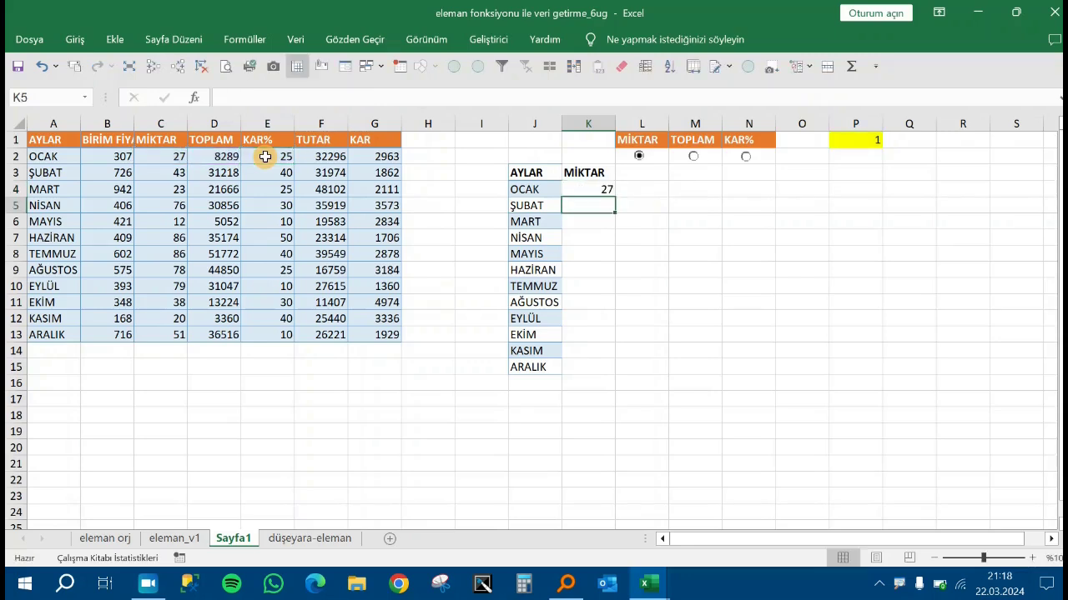
Fill K4's ELEMAN formula down to K15 for all twelve months
{"action": "key", "text": "Up"}
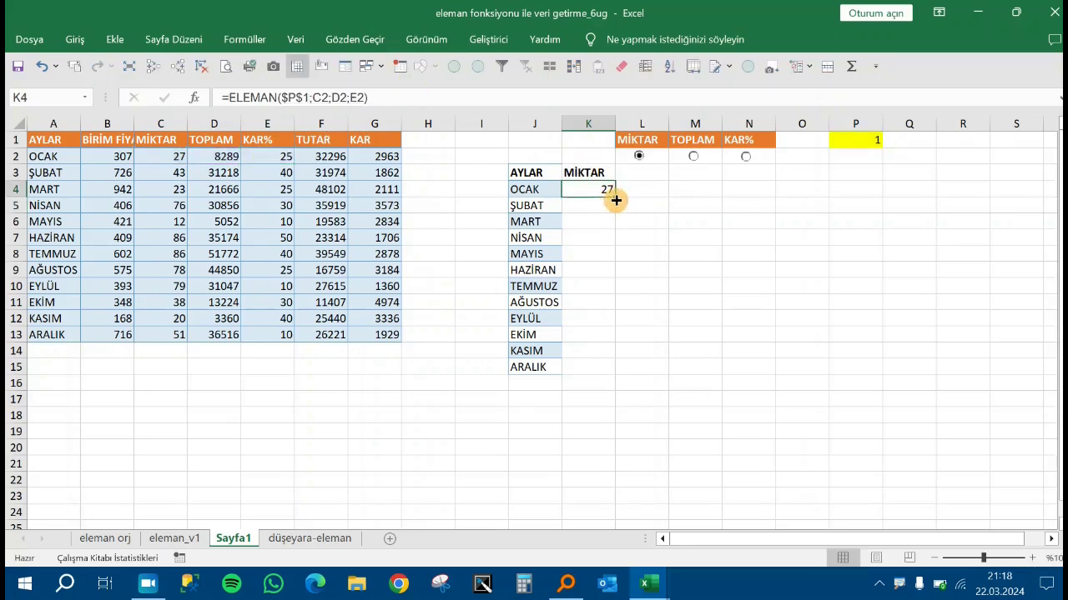
{"action": "left_click_drag", "start_coordinate": [616, 200], "coordinate": [621, 370]}
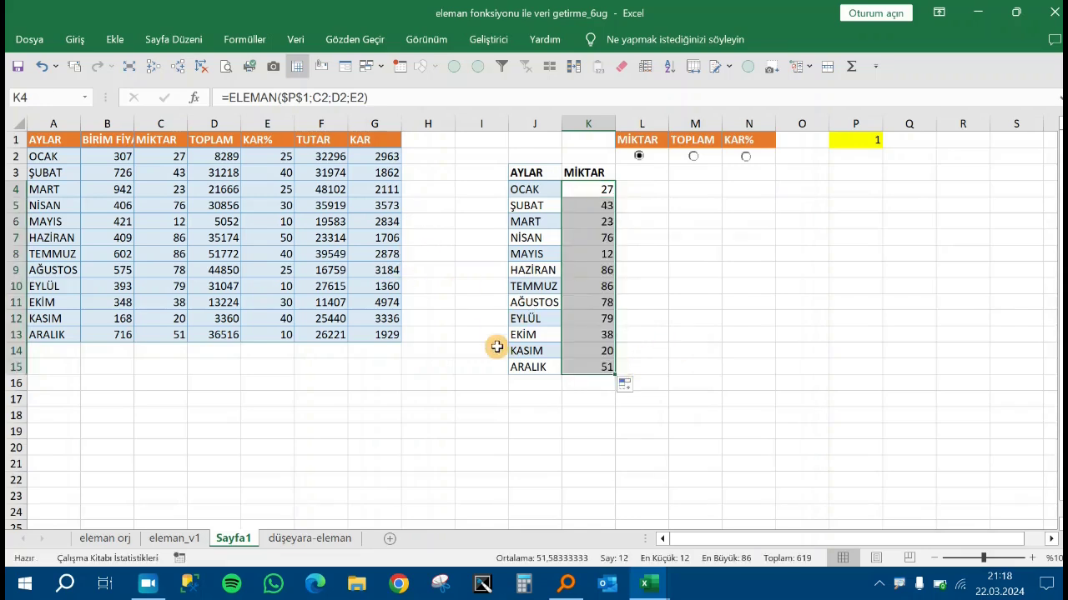
{"action": "left_click", "coordinate": [472, 372]}
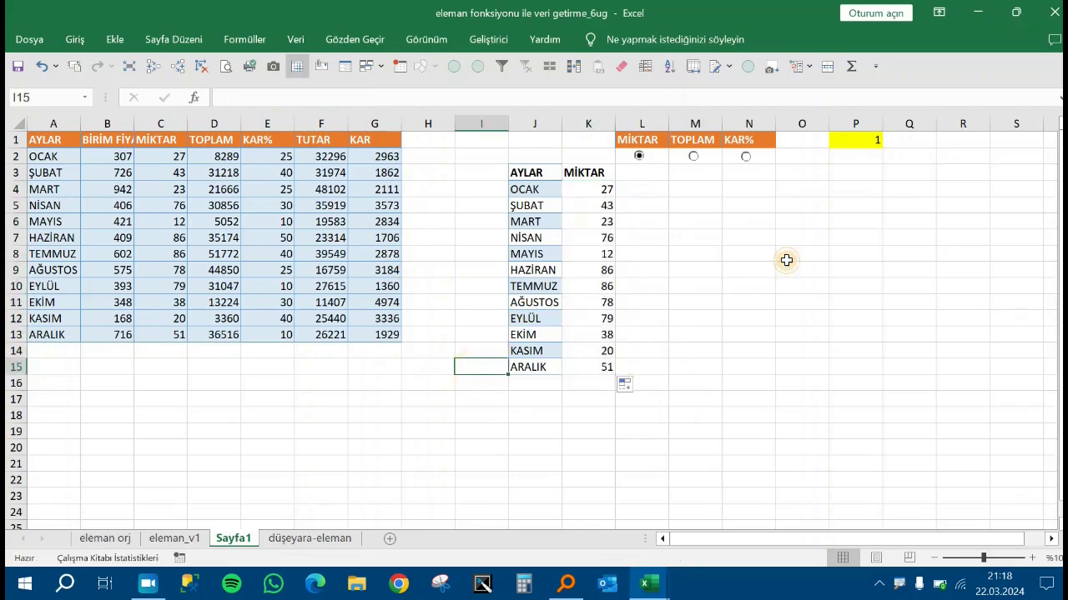
Switch the month column to TOPLAM and then KAR% values with the option buttons
{"action": "left_click", "coordinate": [787, 255]}
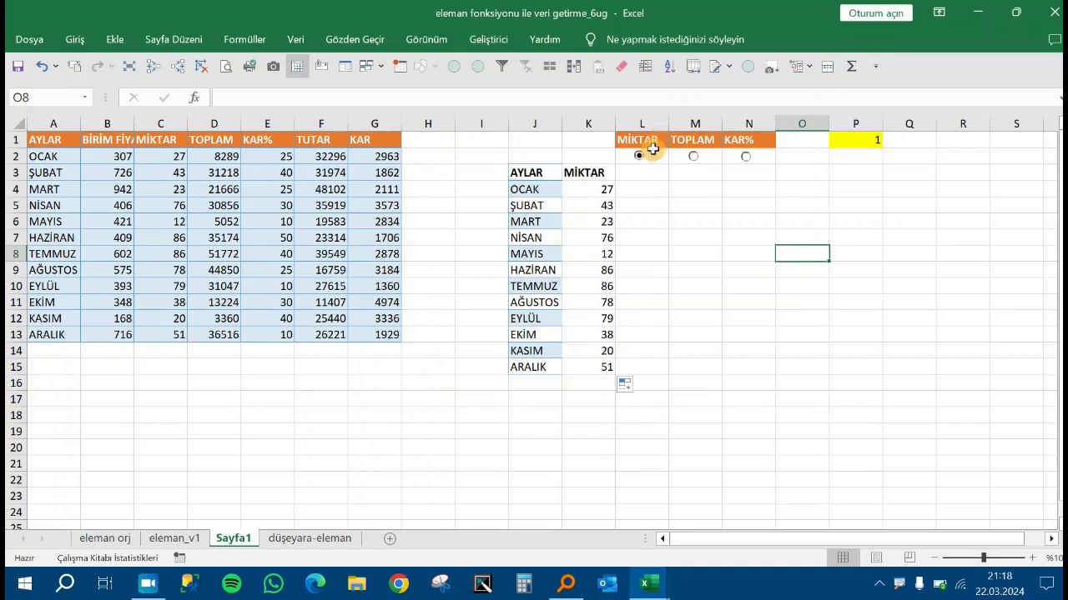
{"action": "left_click", "coordinate": [695, 161]}
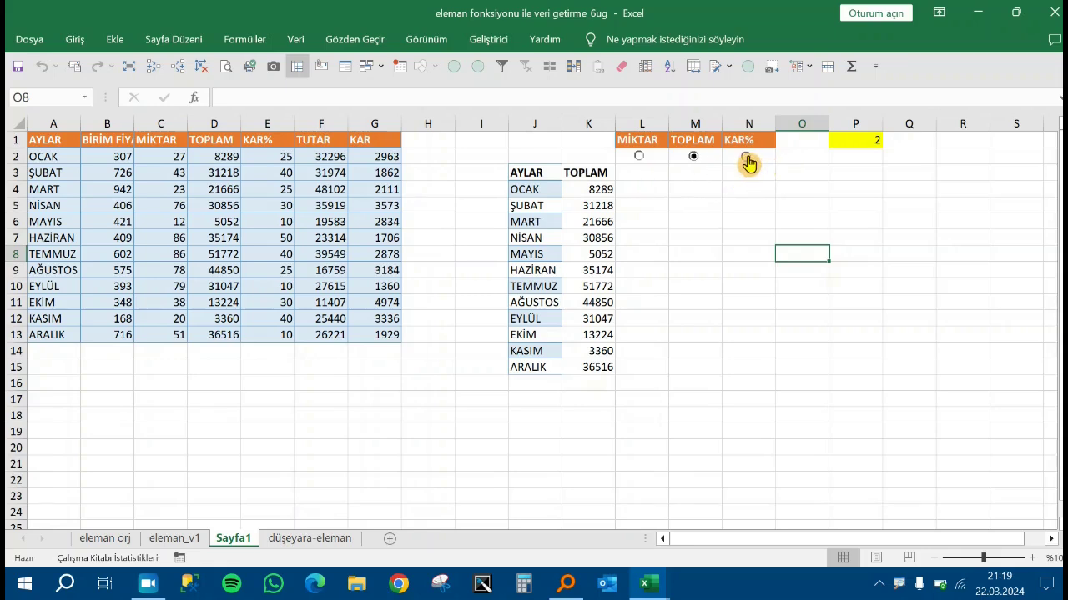
{"action": "left_click", "coordinate": [747, 160]}
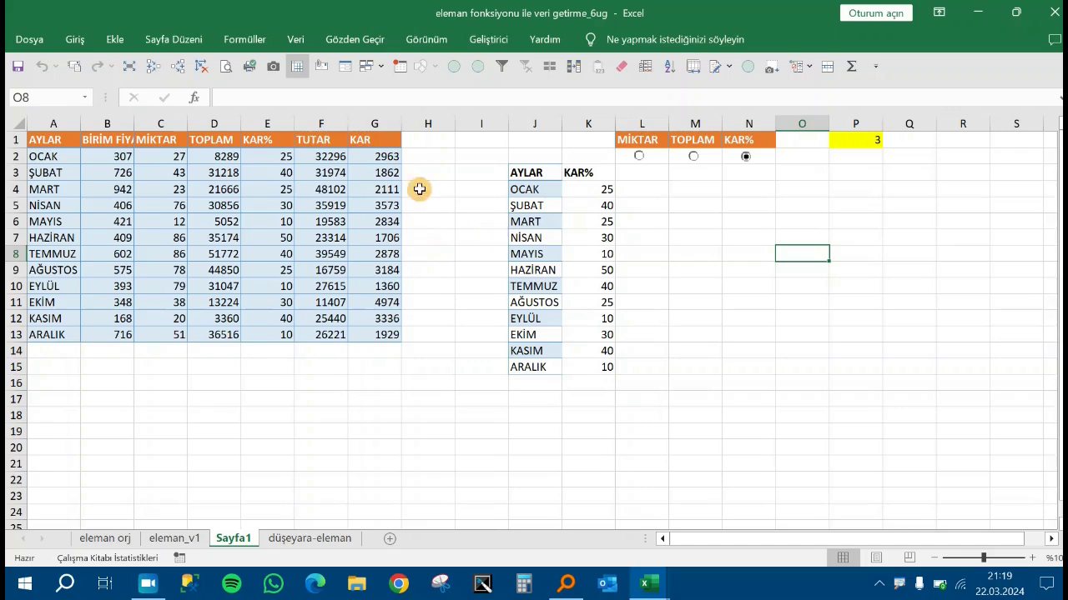
Delete the KAR column G and check J4's formula after the shift
{"action": "left_click", "coordinate": [375, 142]}
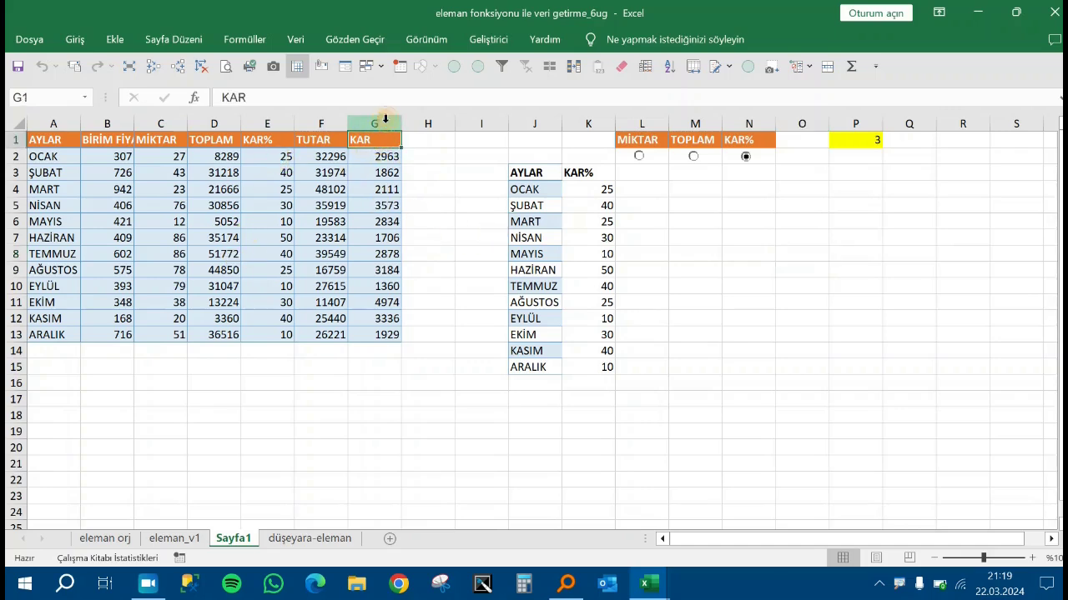
{"action": "left_click", "coordinate": [386, 119]}
{"action": "key", "text": "ctrl+minus"}
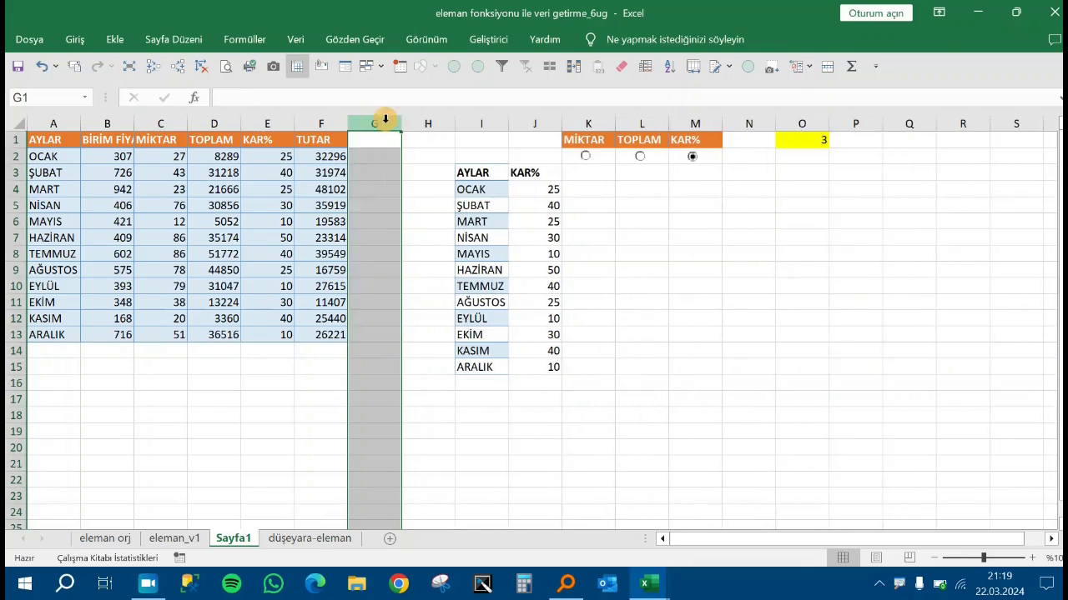
{"action": "left_click", "coordinate": [640, 247]}
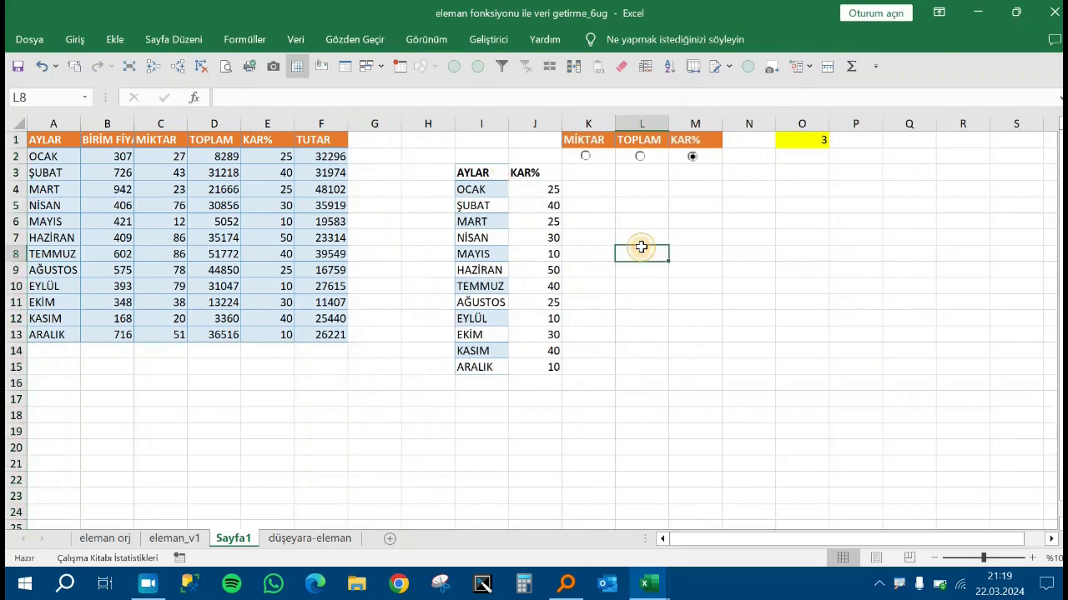
{"action": "left_click", "coordinate": [551, 187]}
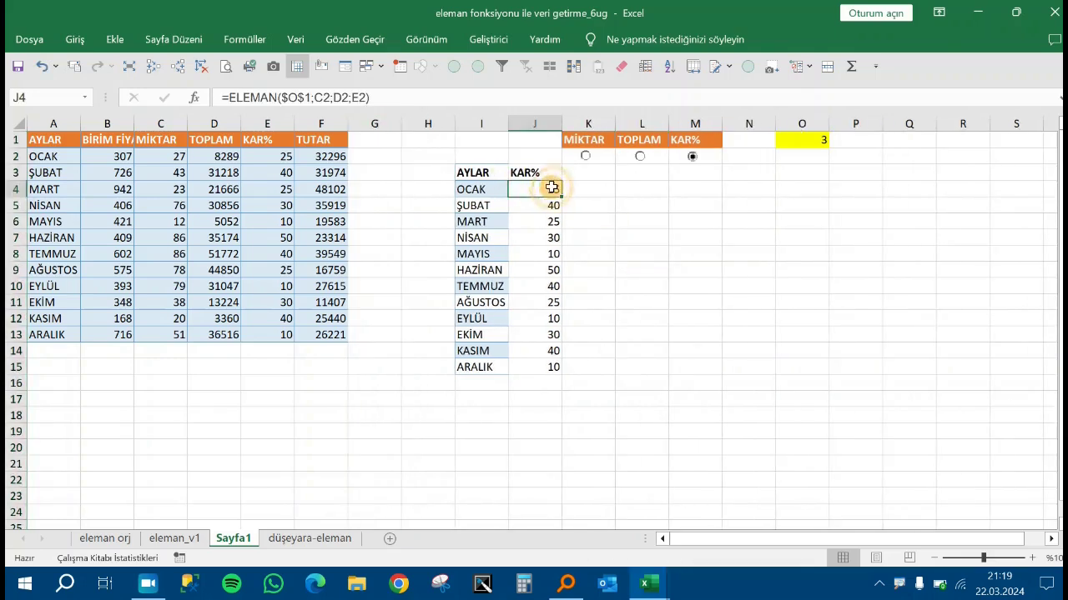
Give linked cell O1 No Fill and white font colour to hide its value
{"action": "left_click", "coordinate": [812, 142]}
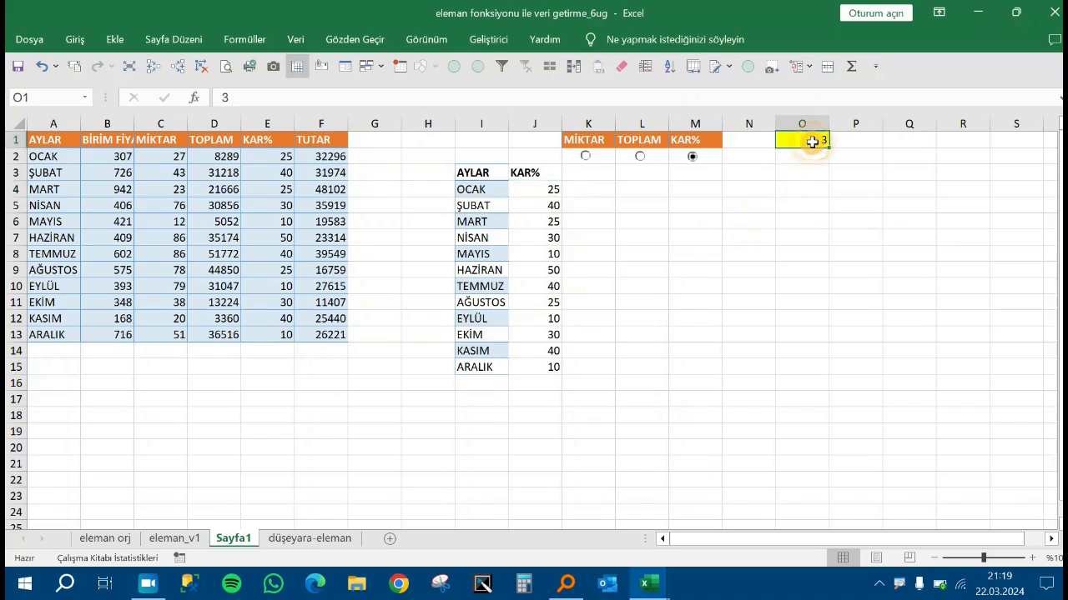
{"action": "left_click", "coordinate": [76, 39]}
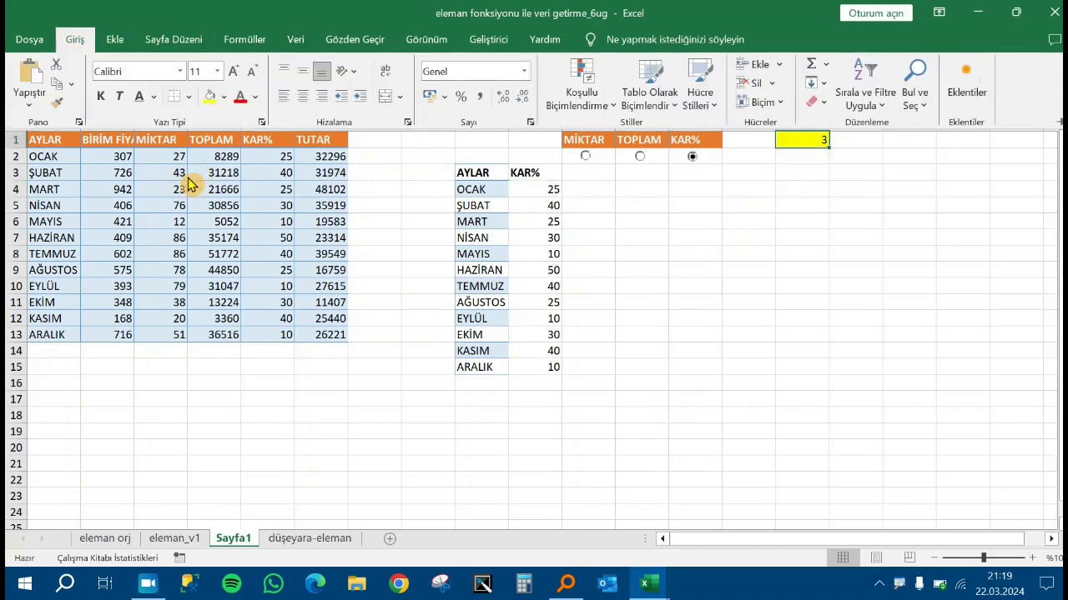
{"action": "left_click", "coordinate": [223, 96]}
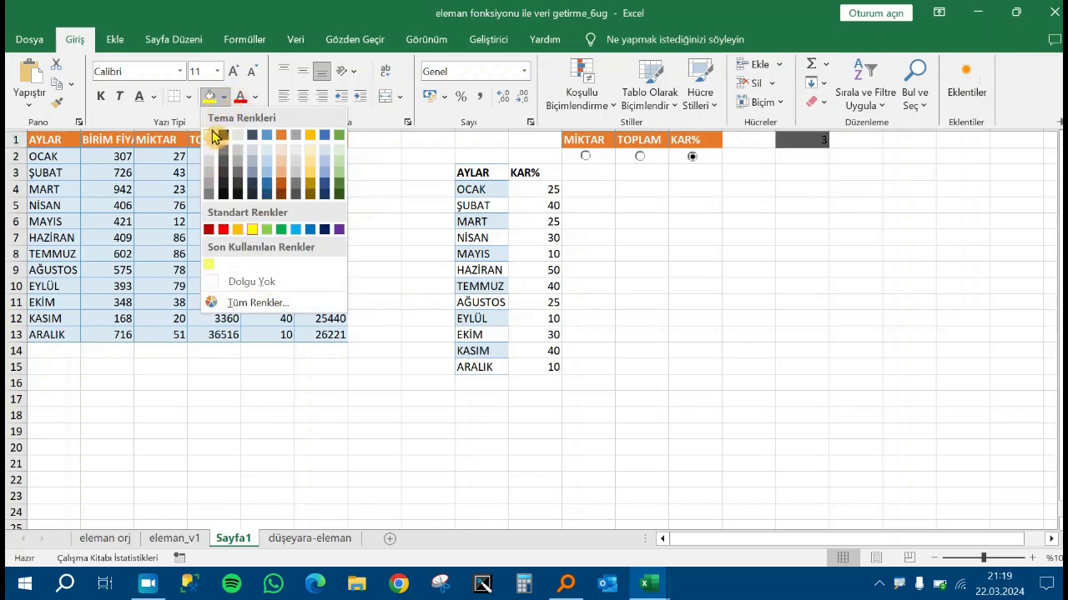
{"action": "left_click", "coordinate": [262, 282]}
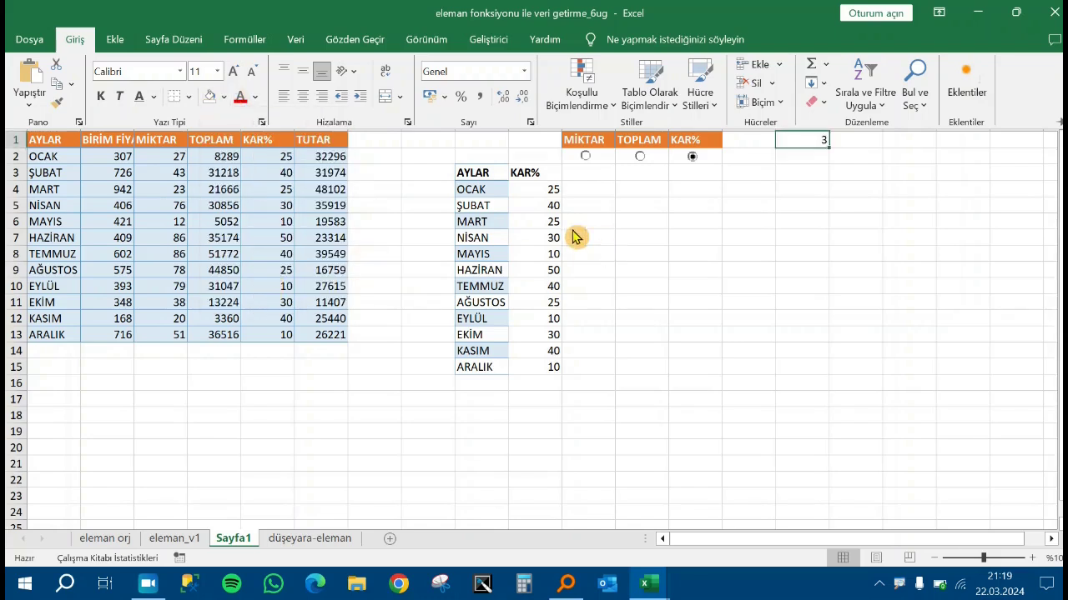
{"action": "left_click", "coordinate": [254, 96]}
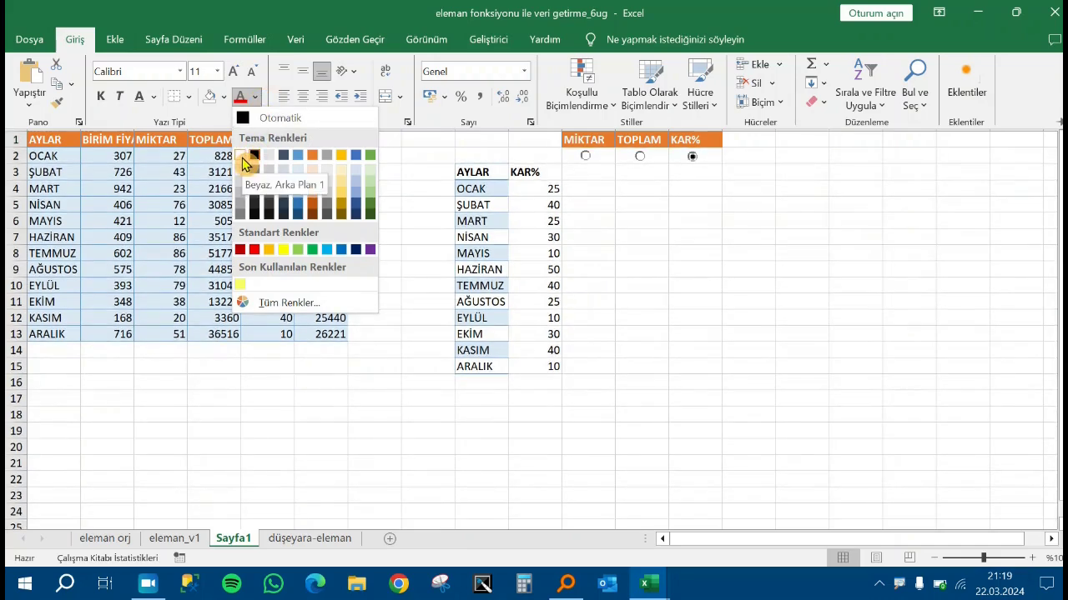
{"action": "left_click", "coordinate": [243, 158]}
{"action": "left_click", "coordinate": [617, 191]}
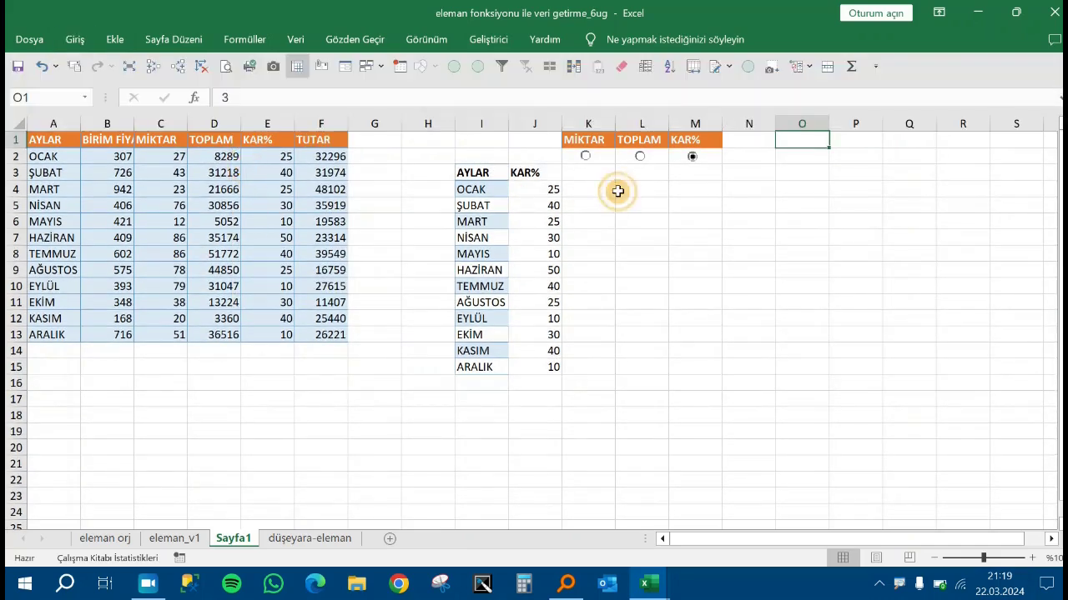
{"action": "left_click", "coordinate": [590, 166]}
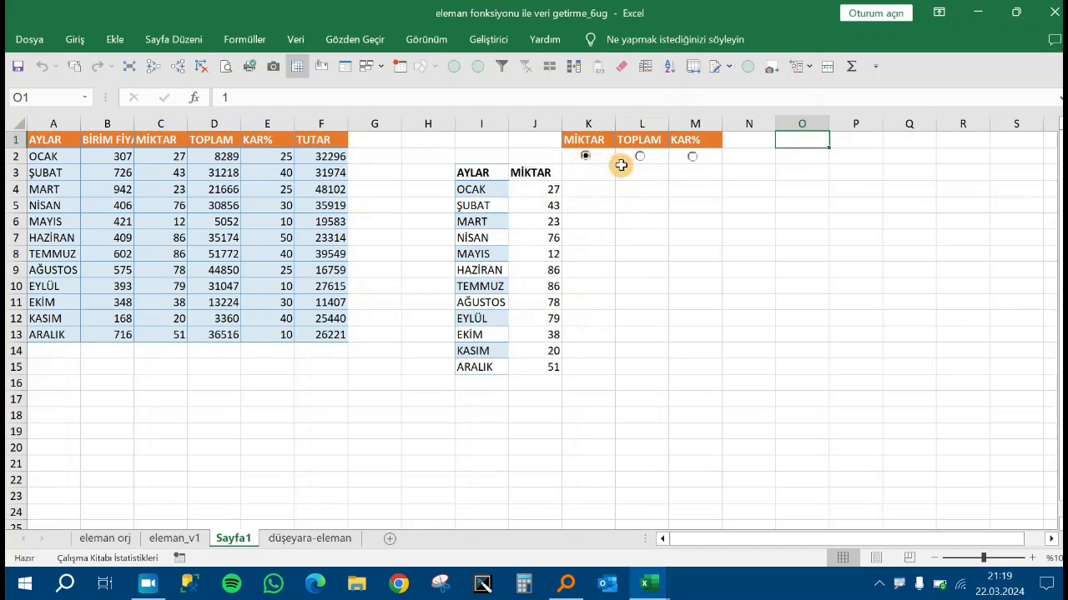
{"action": "left_click", "coordinate": [651, 171]}
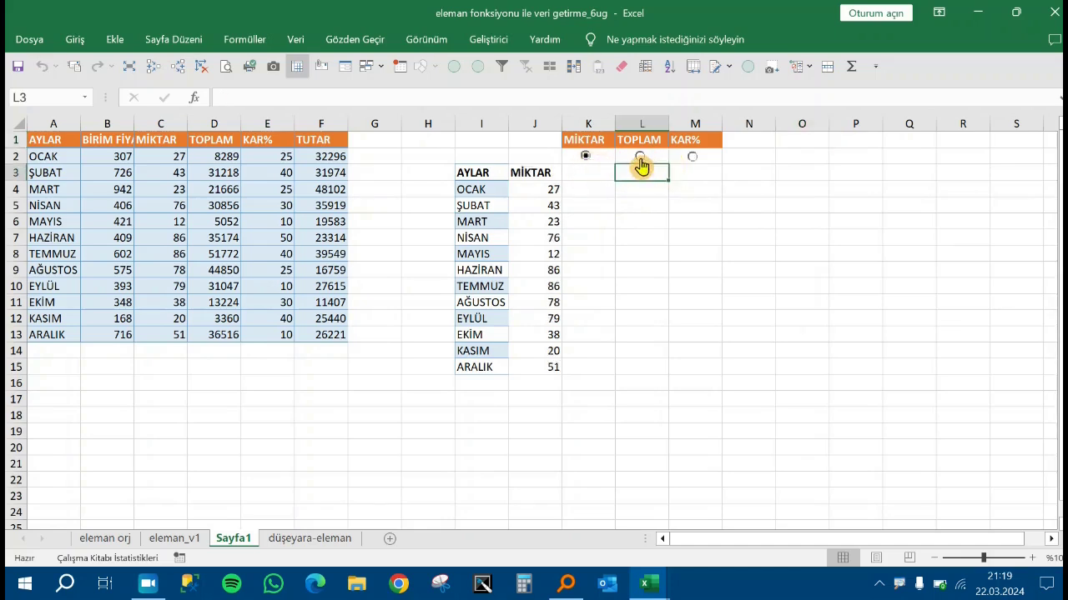
{"action": "left_click", "coordinate": [640, 160]}
{"action": "left_click", "coordinate": [692, 167]}
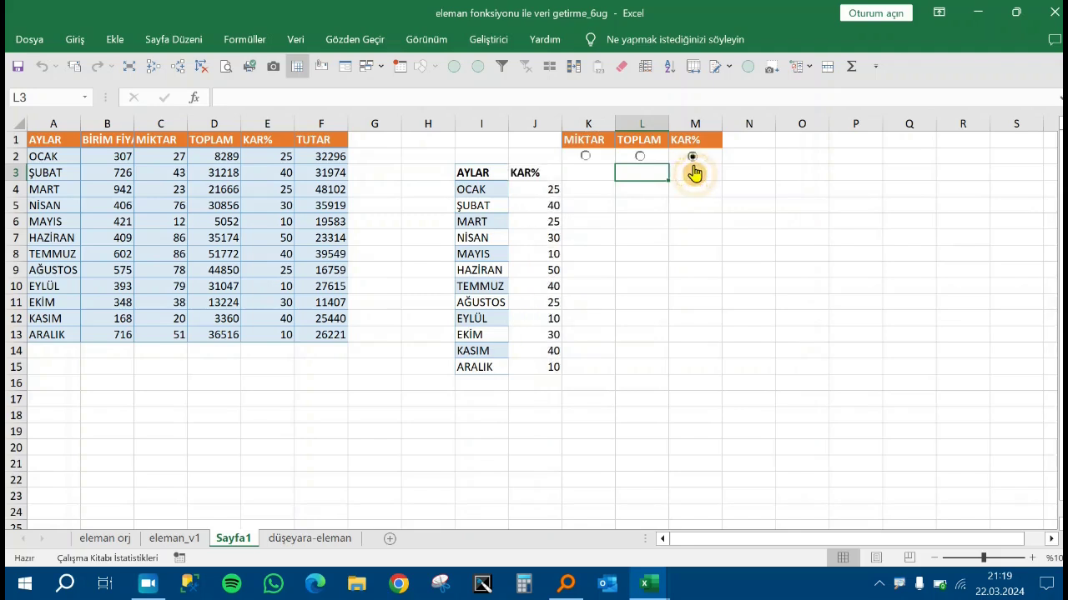
{"action": "left_click", "coordinate": [647, 250]}
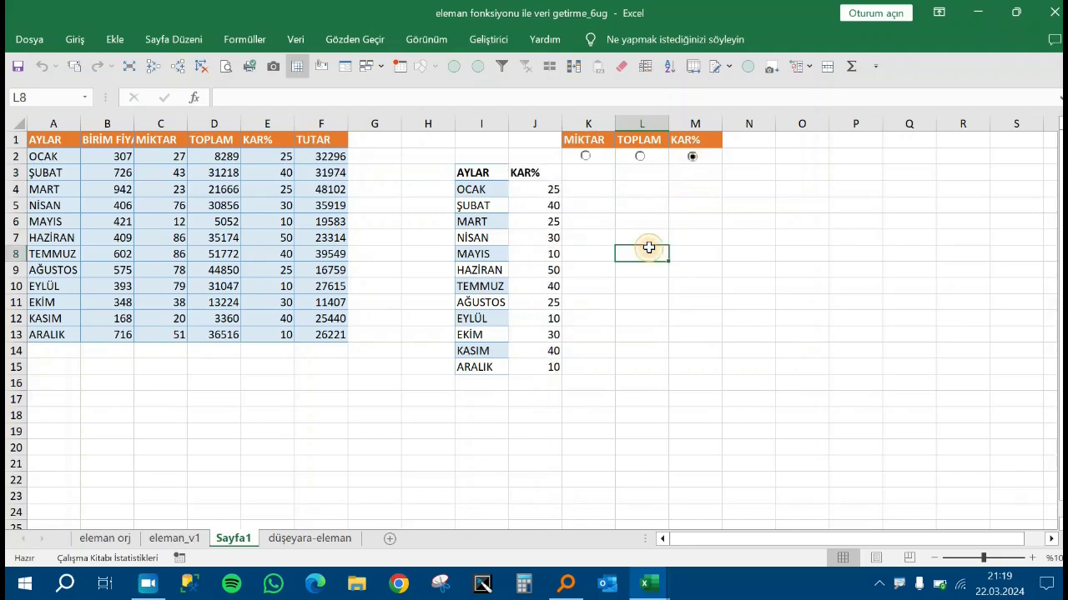
{"action": "left_click", "coordinate": [391, 399]}
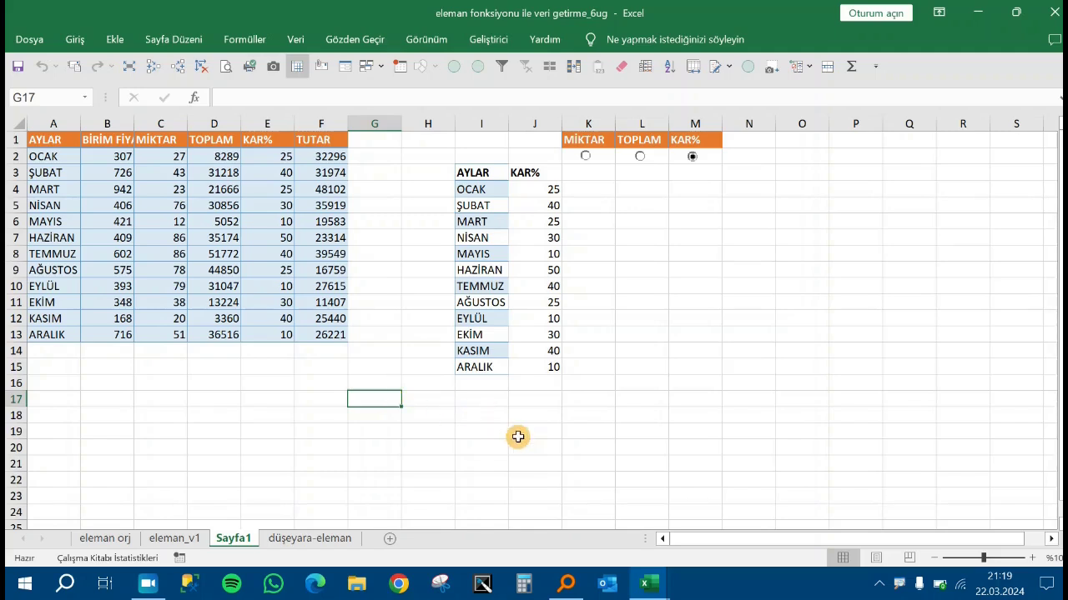
{"action": "left_click", "coordinate": [698, 365]}
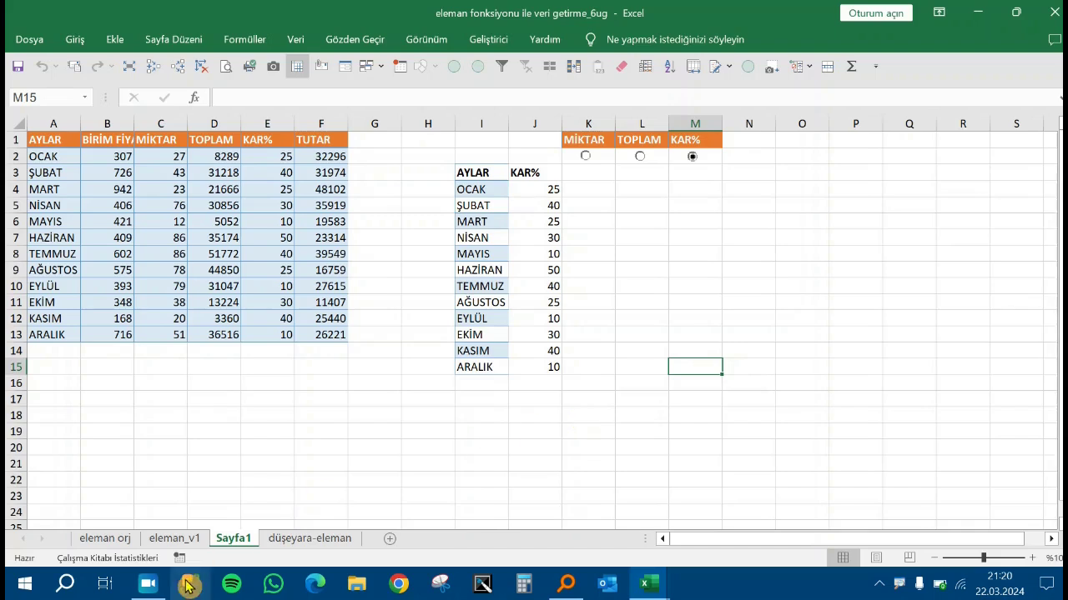
{"action": "left_click", "coordinate": [148, 584]}
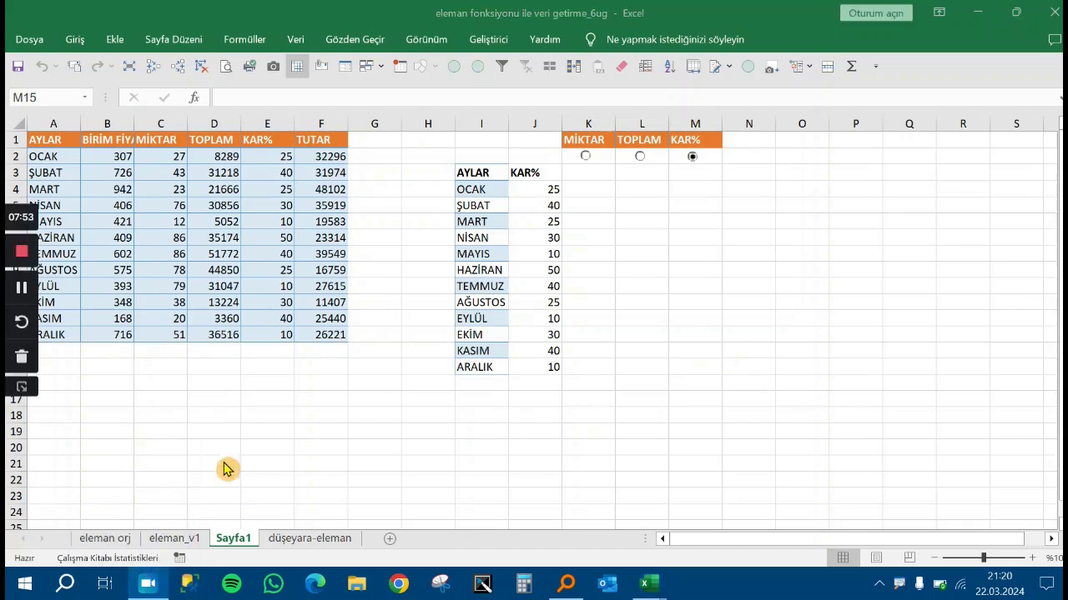